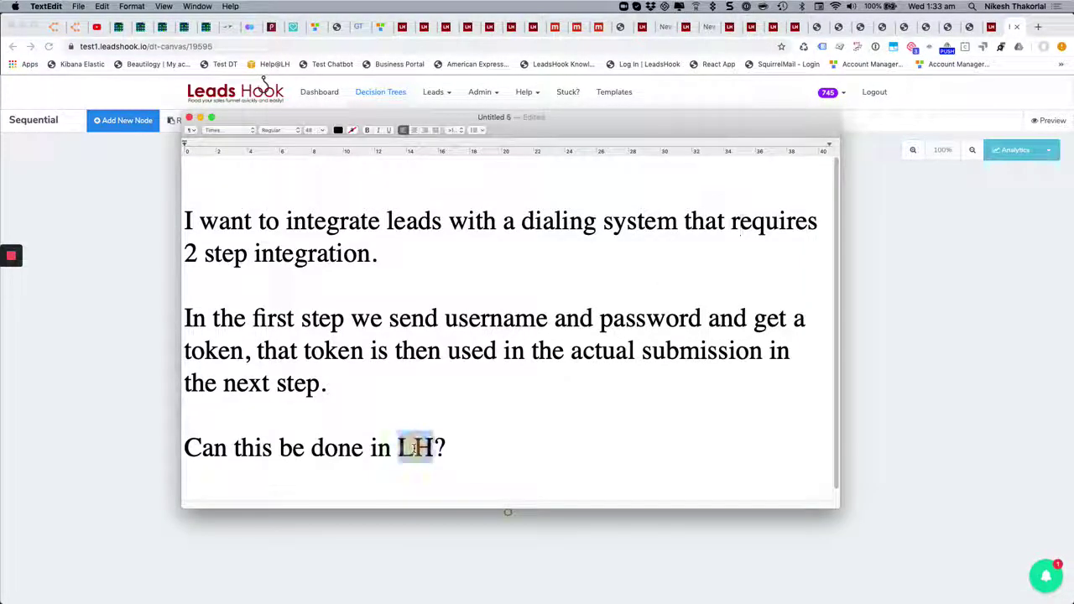
Replace the abbreviation LH with LeadsHook in the note's closing question
{"action": "left_click", "coordinate": [413, 447]}
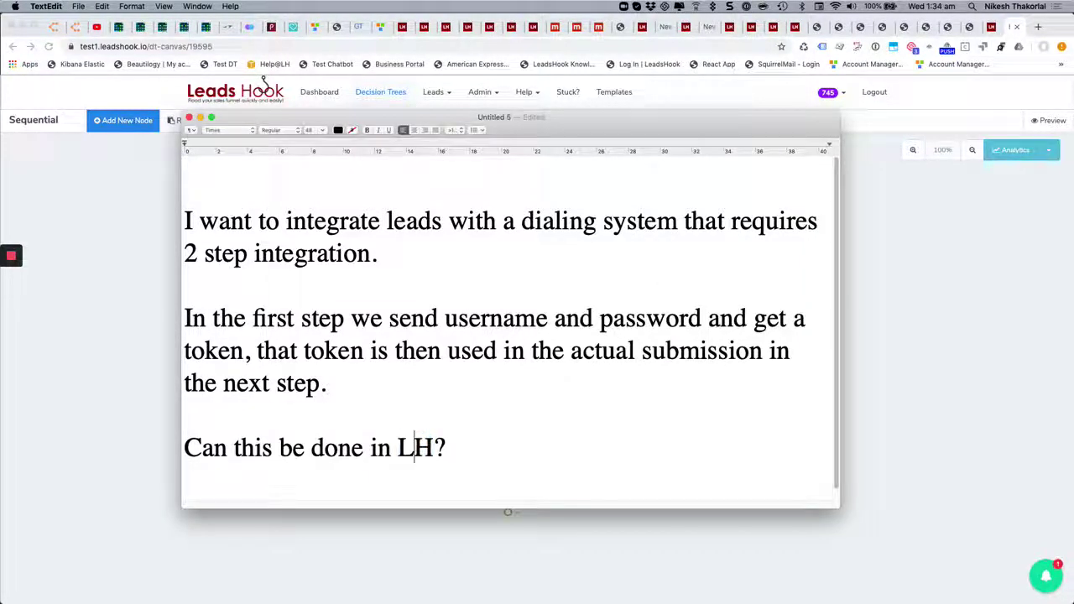
{"action": "type", "text": "eadsH"}
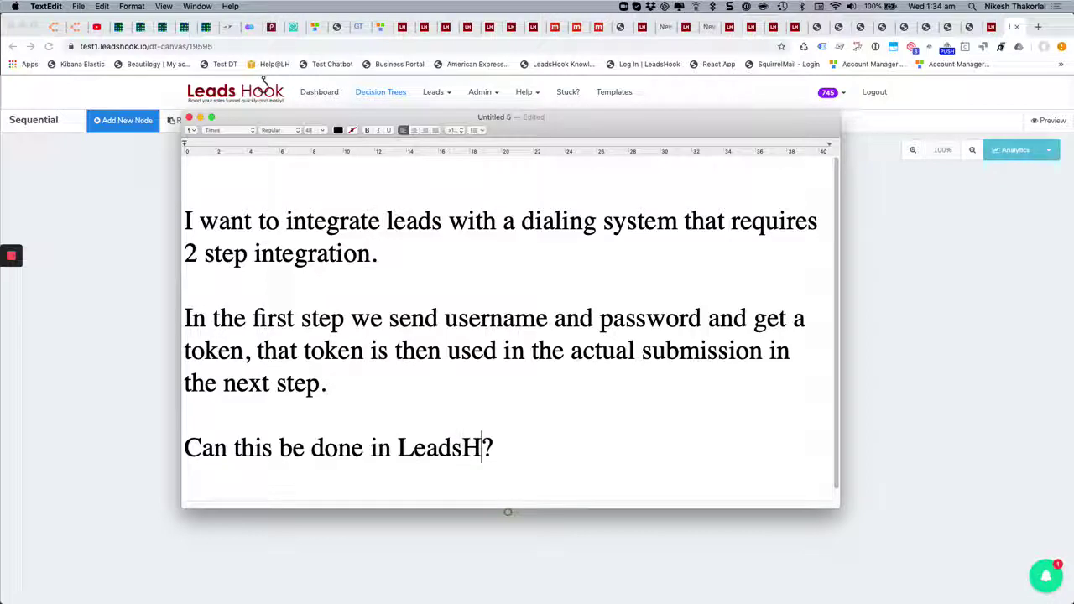
{"action": "type", "text": "ook"}
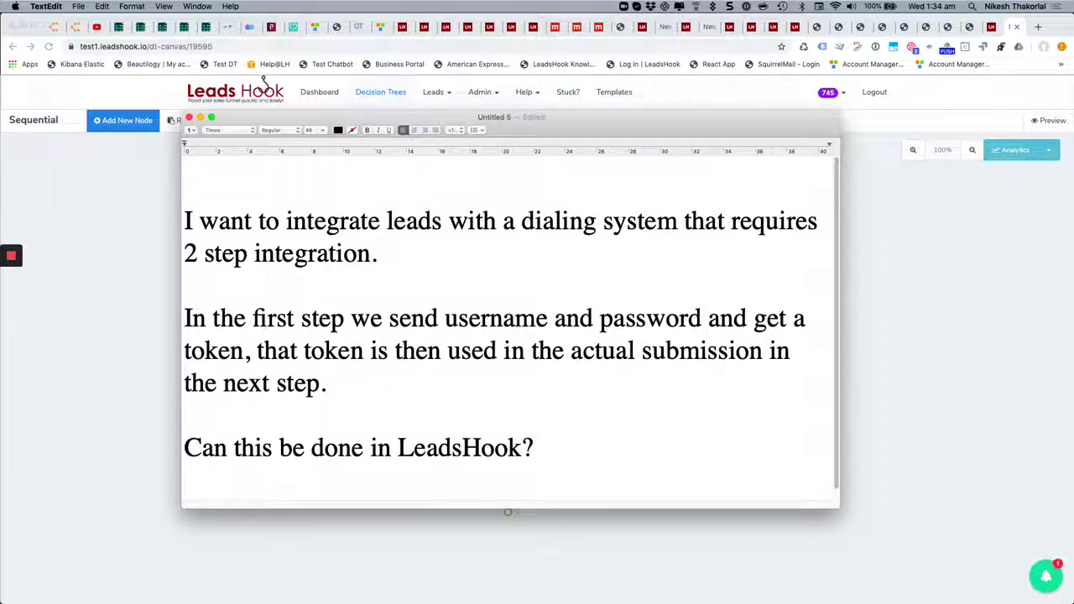
Read through the note's description of the two-step integration, following the username, password and token passage
{"action": "key", "text": "Up"}
{"action": "key", "text": "Up"}
{"action": "key", "text": "Up"}
{"action": "key", "text": "Up"}
{"action": "key", "text": "Up"}
{"action": "key", "text": "Left"}
{"action": "left_click", "coordinate": [537, 318]}
{"action": "key", "text": "alt+Left"}
{"action": "key", "text": "alt+Left"}
{"action": "key", "text": "Left"}
{"action": "key", "text": "alt+Left"}
{"action": "key", "text": "Down"}
{"action": "key", "text": "Down"}
{"action": "key", "text": "Up"}
{"action": "key", "text": "Down"}
{"action": "key", "text": "Up"}
{"action": "key", "text": "Down"}
{"action": "key", "text": "Down"}
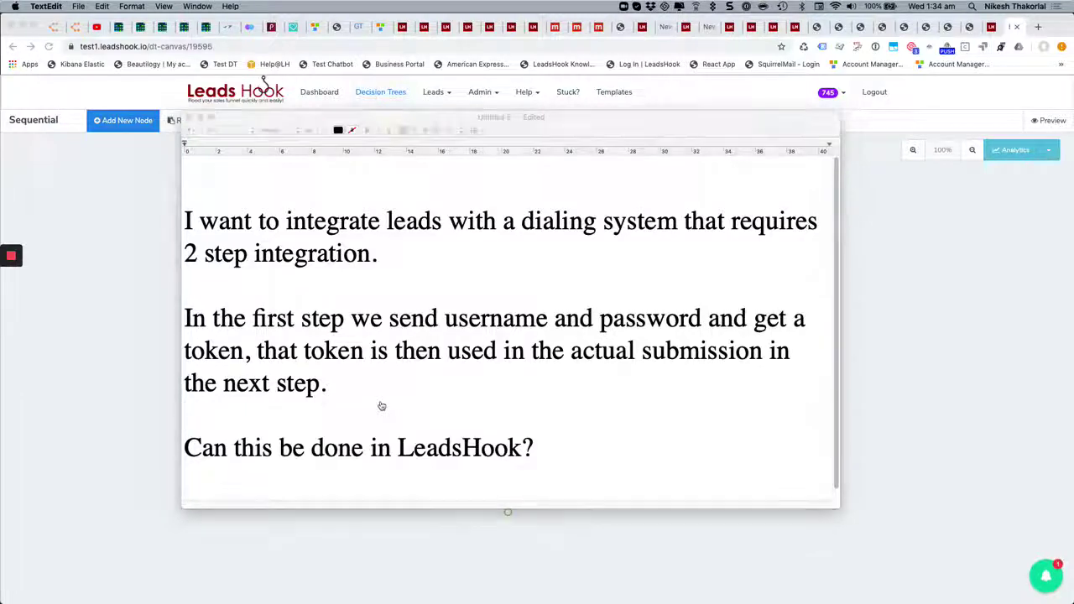
Switch to the Sequential decision tree in Chrome and move the I love salads and Initial Condition nodes to make room on the canvas
{"action": "key", "text": "super+tab"}
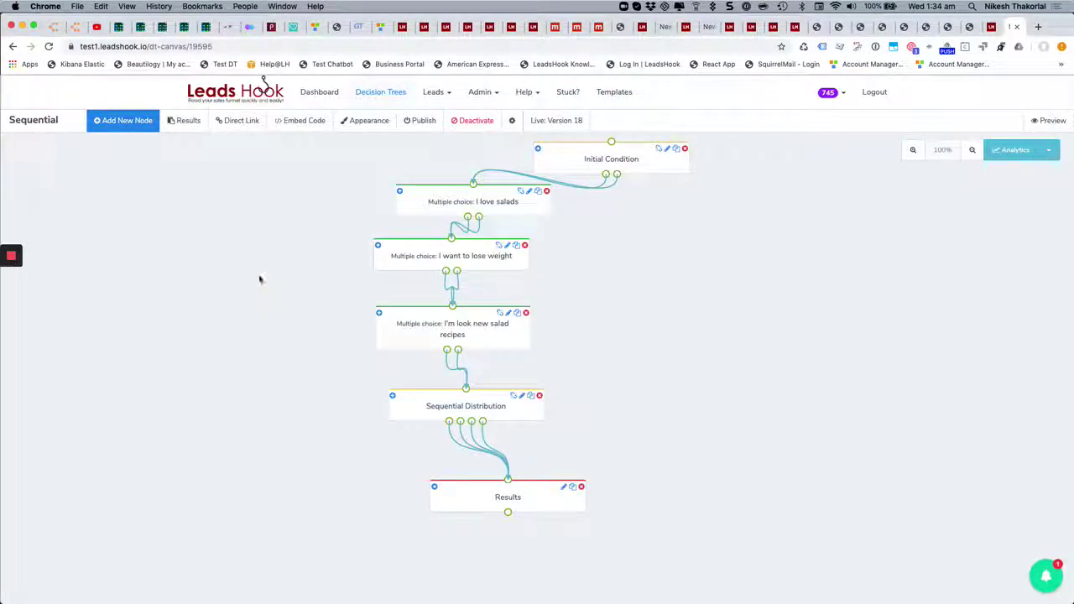
{"action": "left_click_drag", "start_coordinate": [520, 205], "coordinate": [738, 266]}
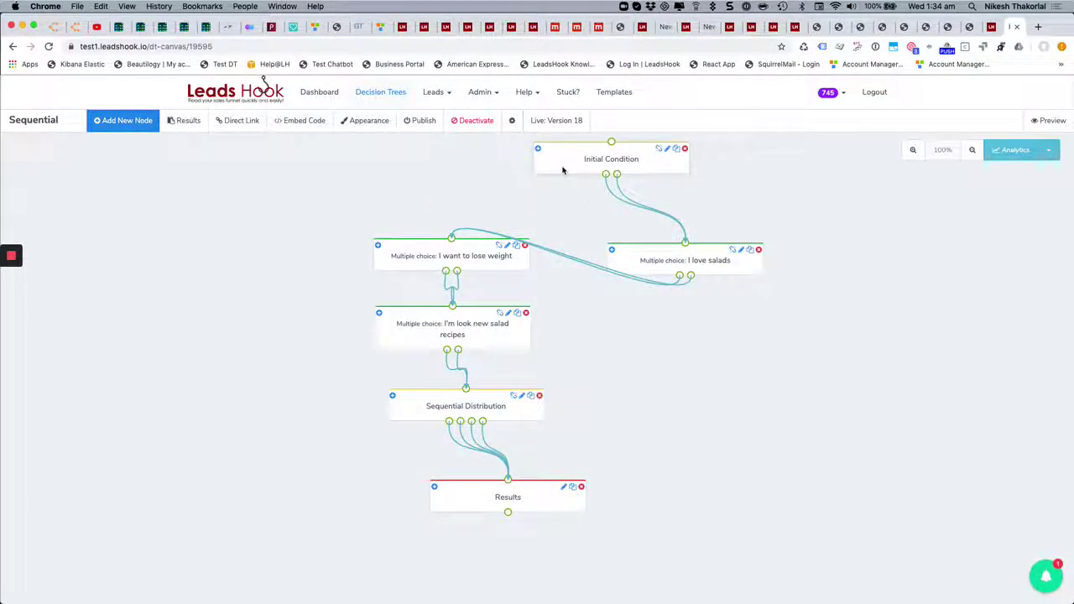
{"action": "left_click_drag", "start_coordinate": [563, 170], "coordinate": [618, 180]}
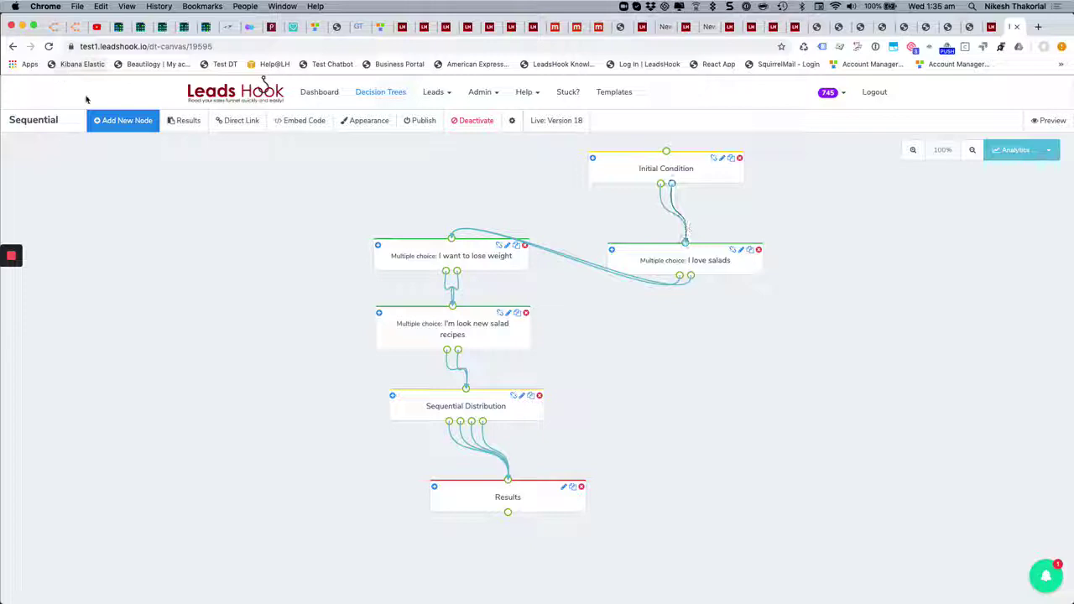
Add a blank API node to the decision tree and enable its Wait for response option
{"action": "left_click", "coordinate": [118, 122]}
{"action": "scroll", "coordinate": [109, 242], "scroll_direction": "down", "scroll_amount": 5}
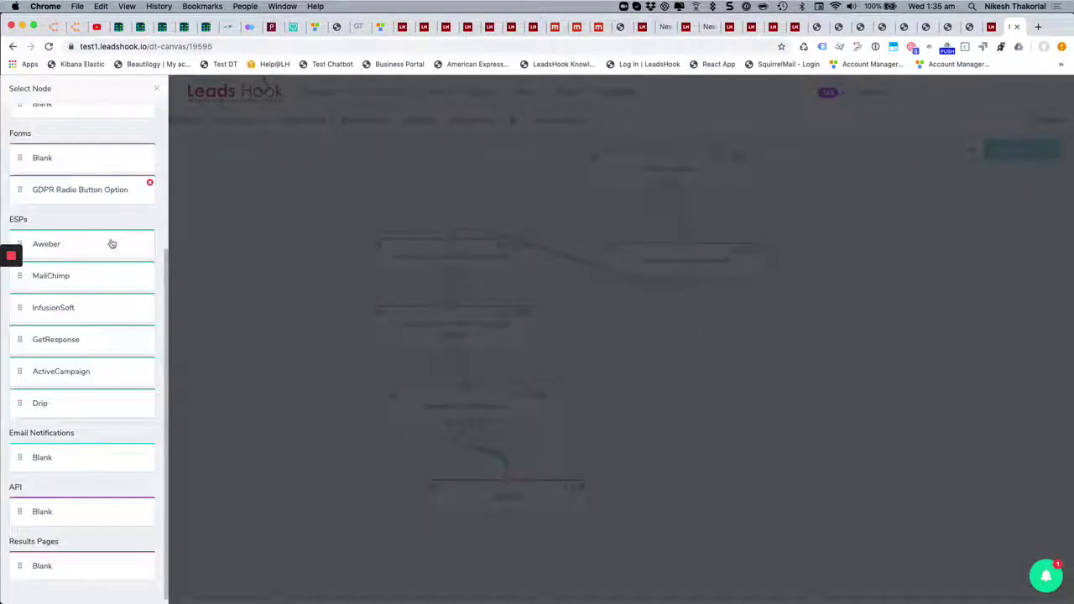
{"action": "left_click_drag", "start_coordinate": [80, 507], "coordinate": [360, 191]}
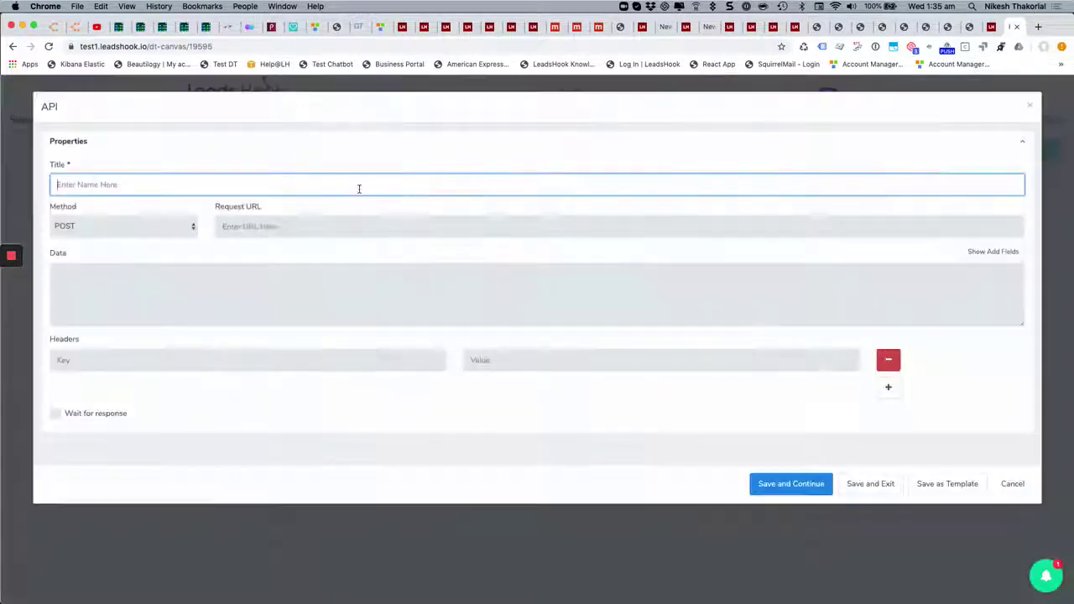
{"action": "left_click", "coordinate": [56, 415]}
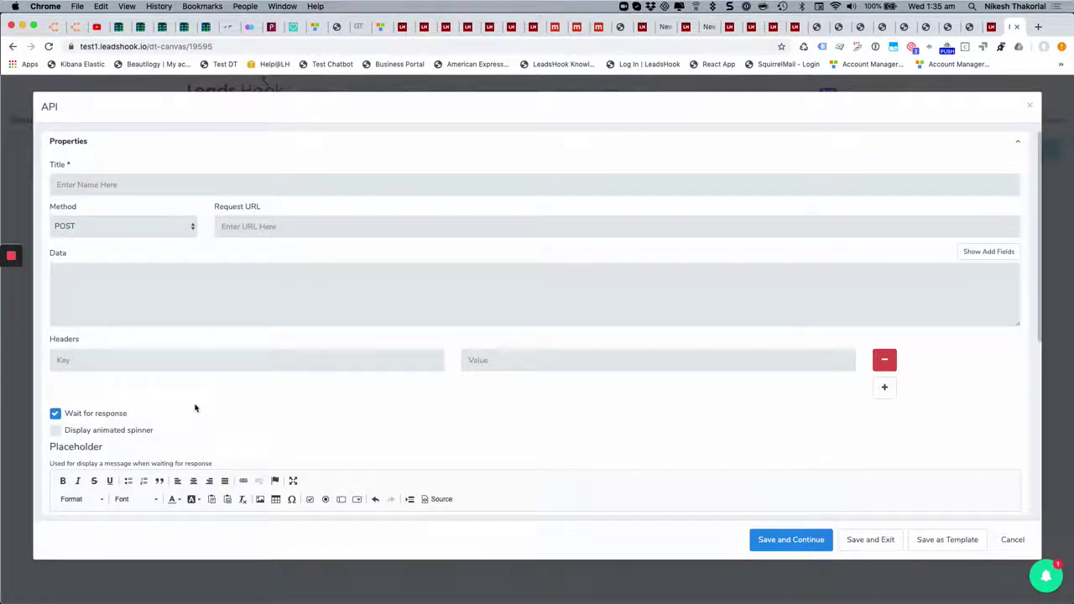
{"action": "scroll", "coordinate": [201, 401], "scroll_direction": "down", "scroll_amount": 5}
{"action": "scroll", "coordinate": [206, 397], "scroll_direction": "up", "scroll_amount": 5}
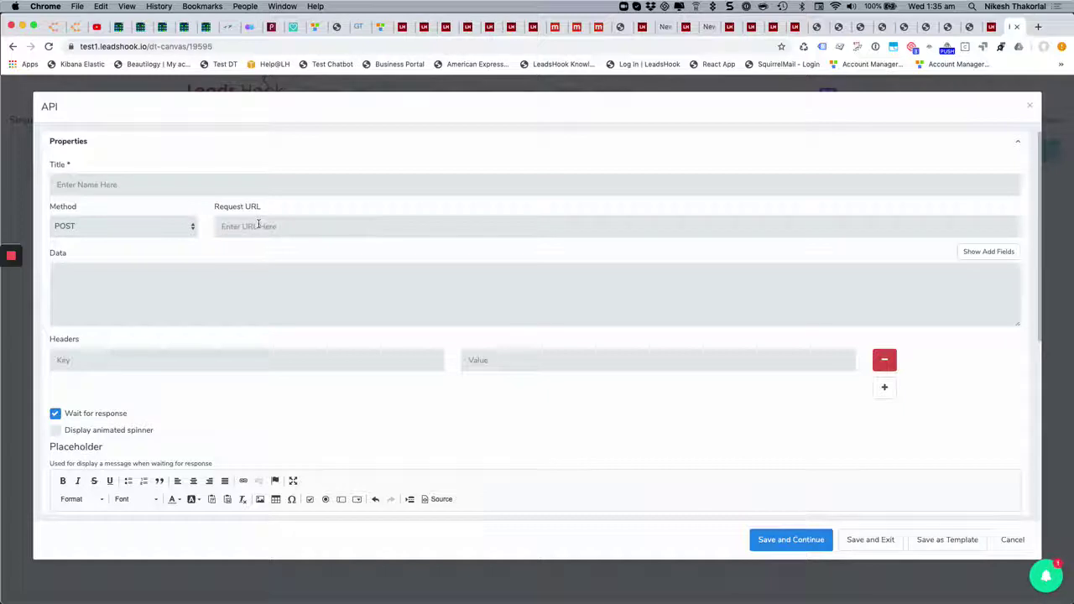
Enter "json or XML" as the API node's request data
{"action": "left_click", "coordinate": [90, 271]}
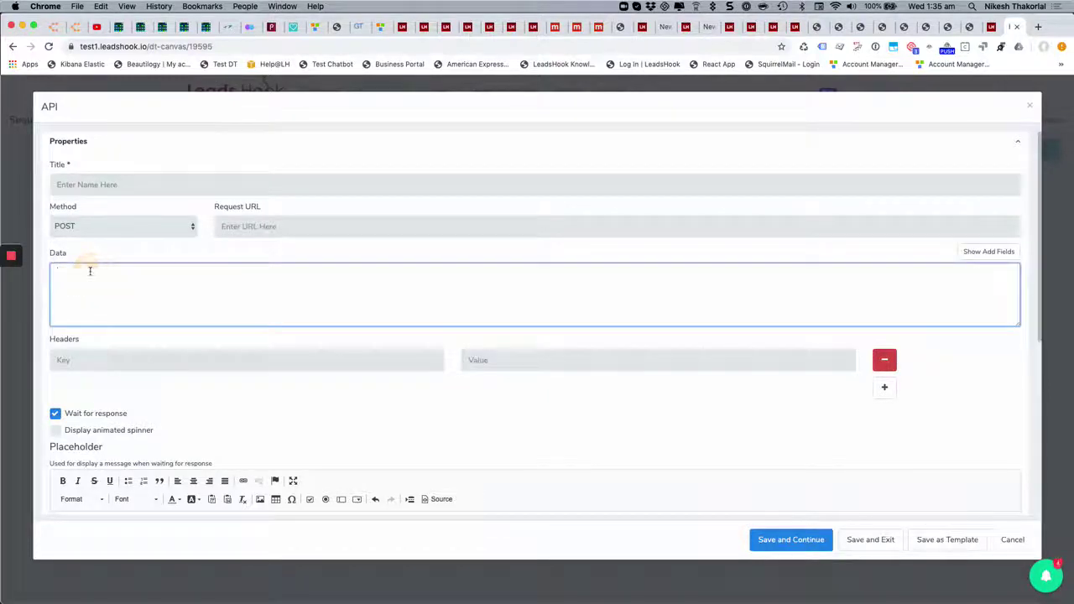
{"action": "type", "text": "k"}
{"action": "key", "text": "BackSpace"}
{"action": "type", "text": "js"}
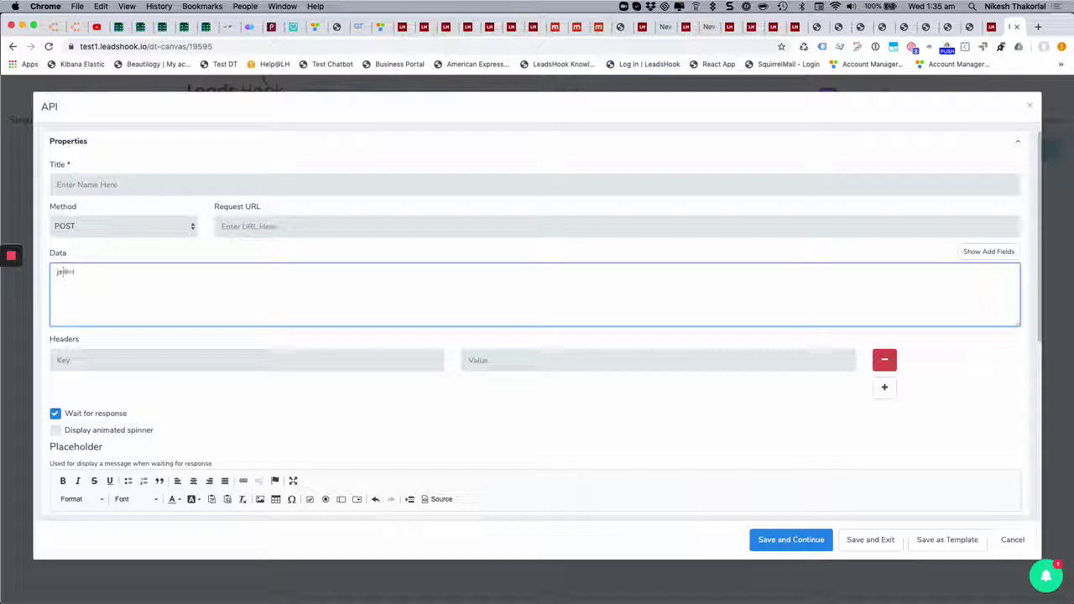
{"action": "type", "text": "on or XML"}
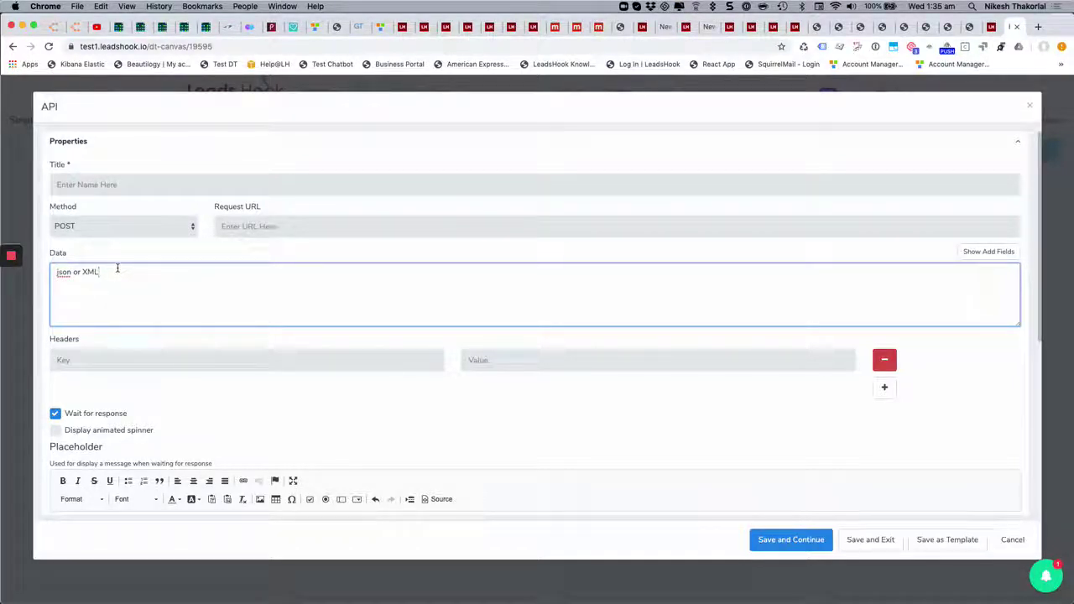
Examine the API node's headers, response options, placeholder message and Fieldmapper settings
{"action": "scroll", "coordinate": [159, 318], "scroll_direction": "down", "scroll_amount": 1}
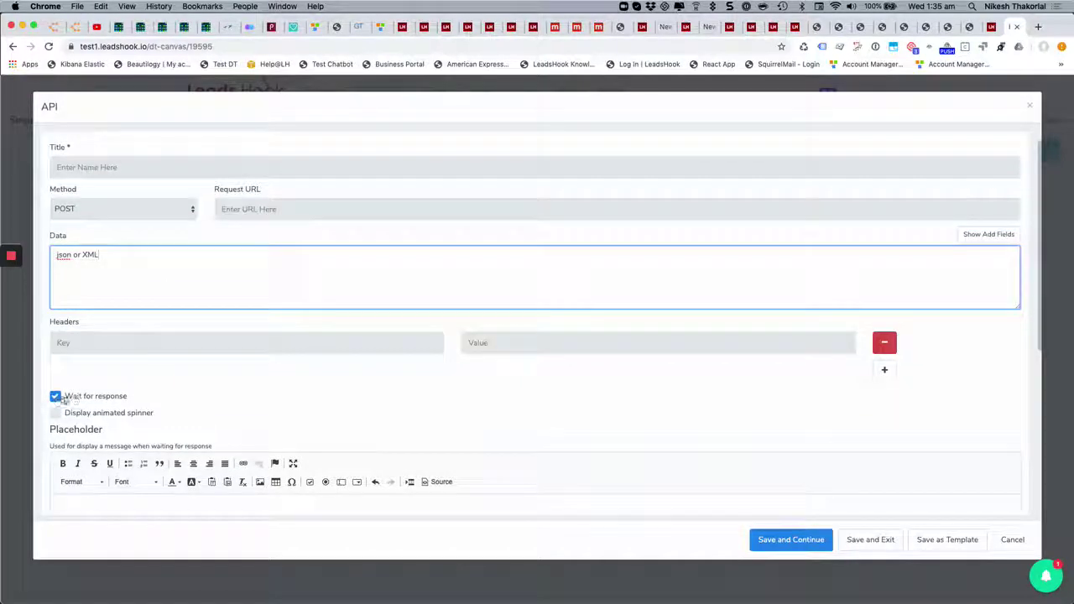
{"action": "scroll", "coordinate": [226, 374], "scroll_direction": "down", "scroll_amount": 5}
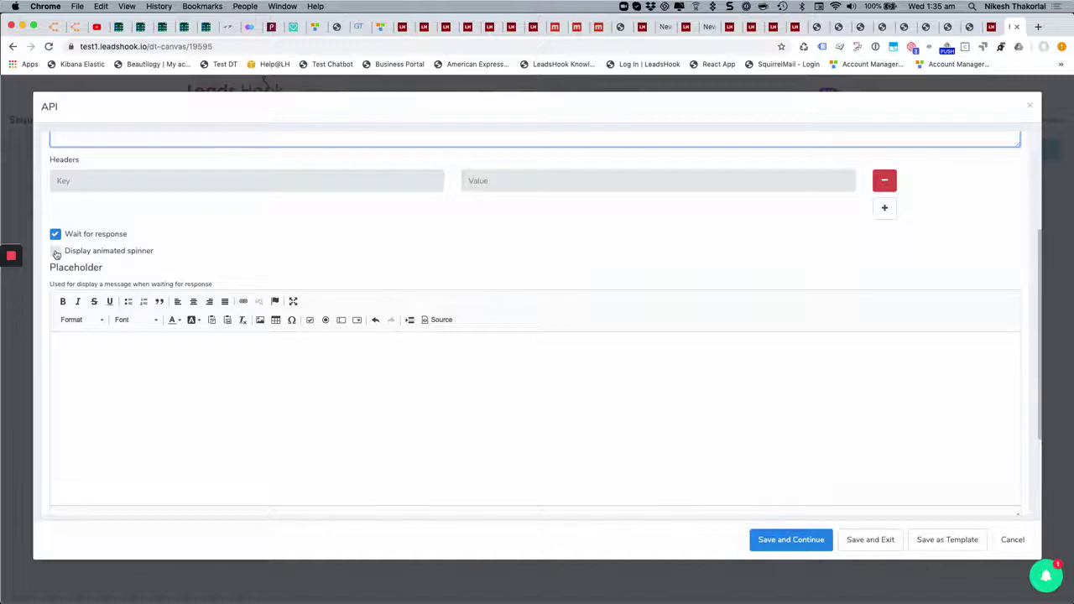
{"action": "scroll", "coordinate": [288, 312], "scroll_direction": "up", "scroll_amount": 5}
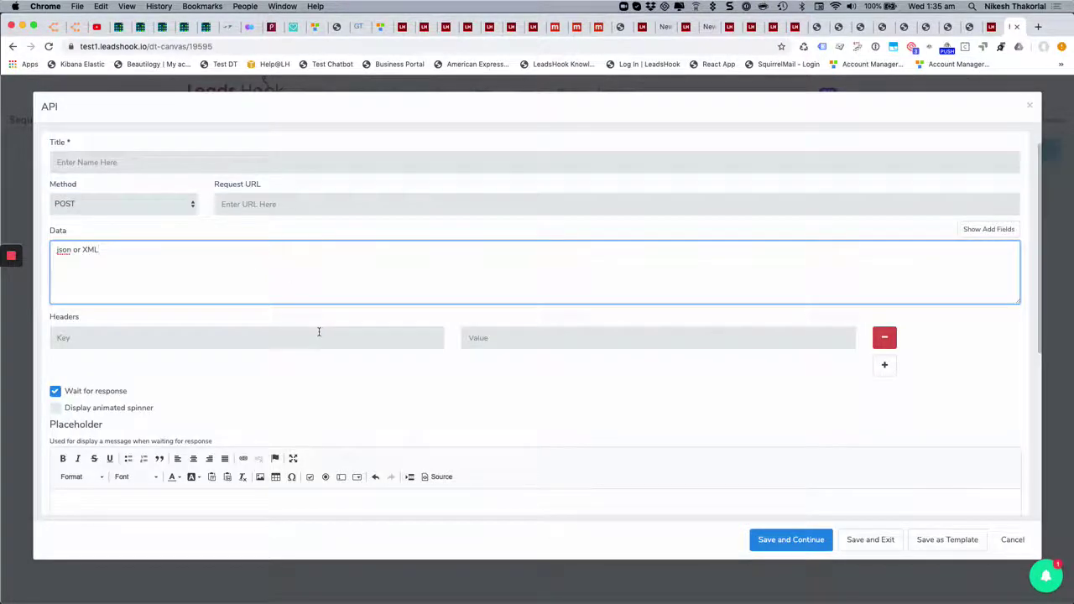
{"action": "scroll", "coordinate": [317, 333], "scroll_direction": "up", "scroll_amount": 1}
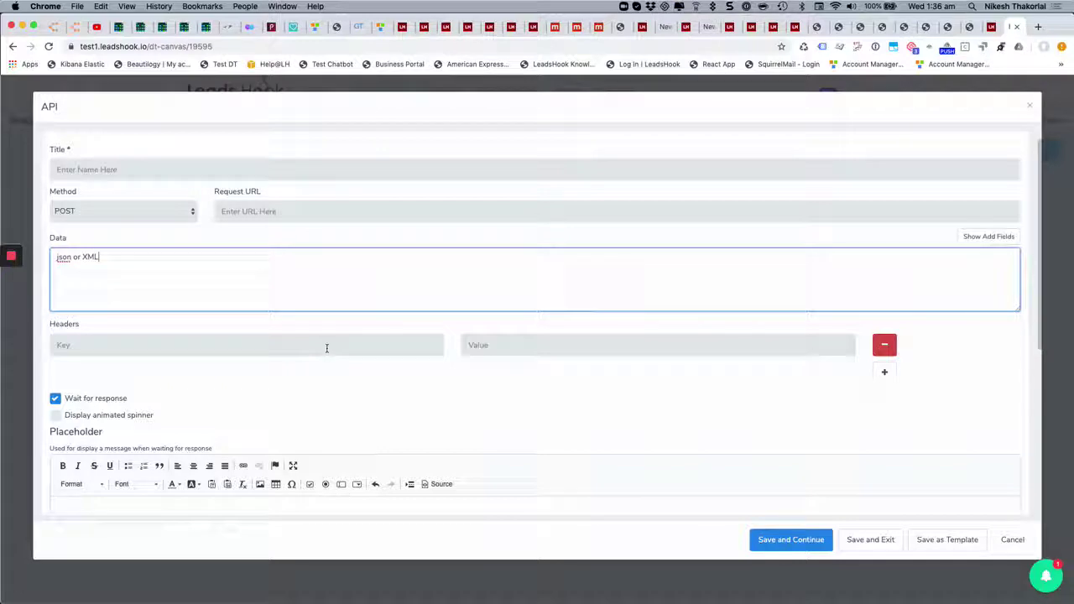
{"action": "scroll", "coordinate": [340, 359], "scroll_direction": "down", "scroll_amount": 5}
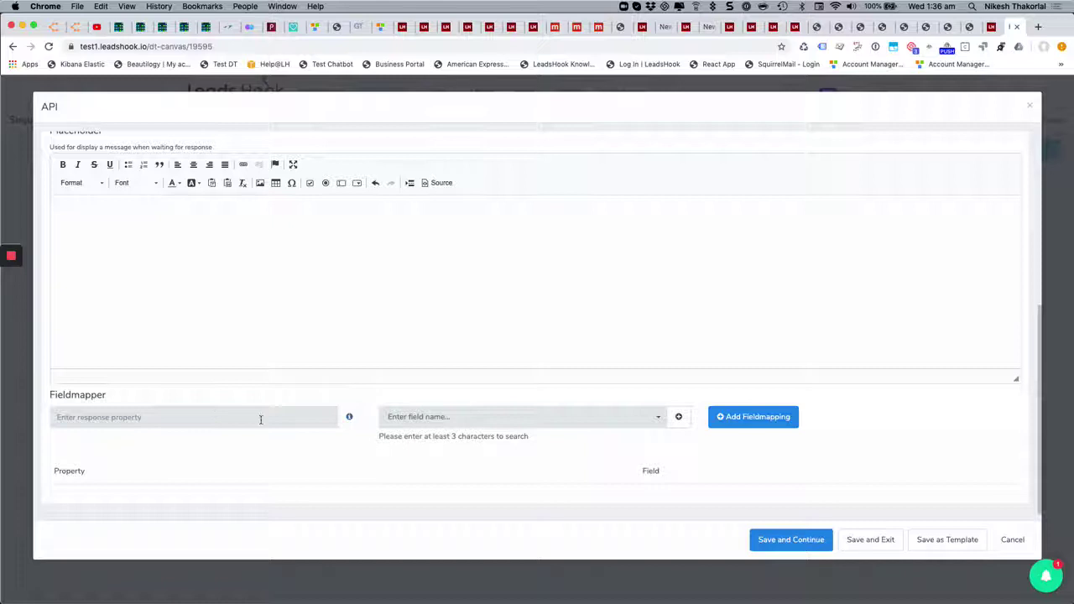
{"action": "left_click", "coordinate": [749, 425]}
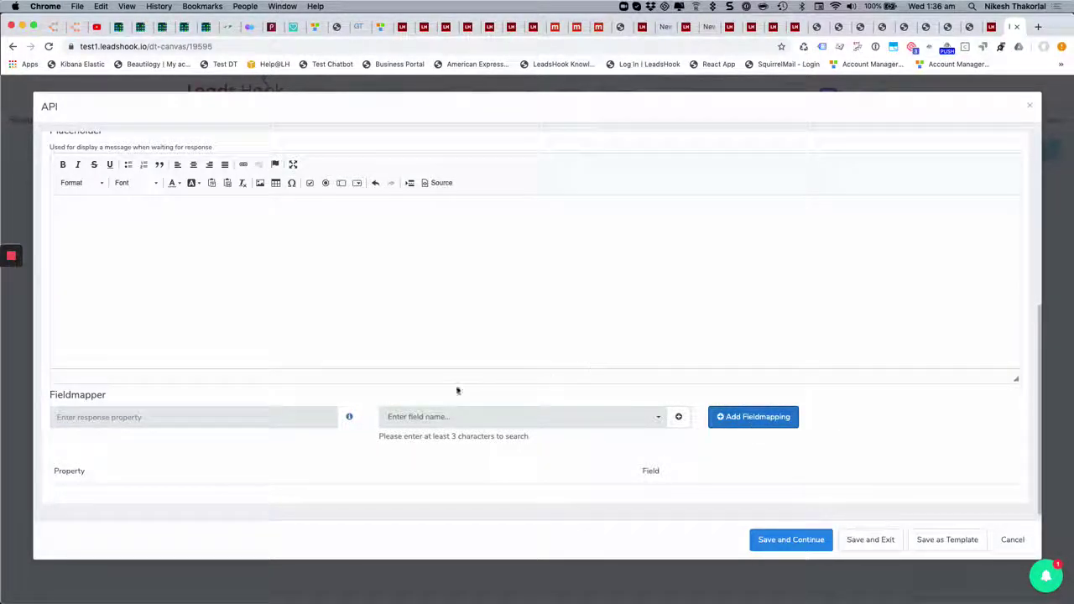
{"action": "left_click", "coordinate": [228, 416]}
Examine the Fieldmapping Hint's sample JSON response and the available properties derived from it
{"action": "left_click", "coordinate": [349, 416]}
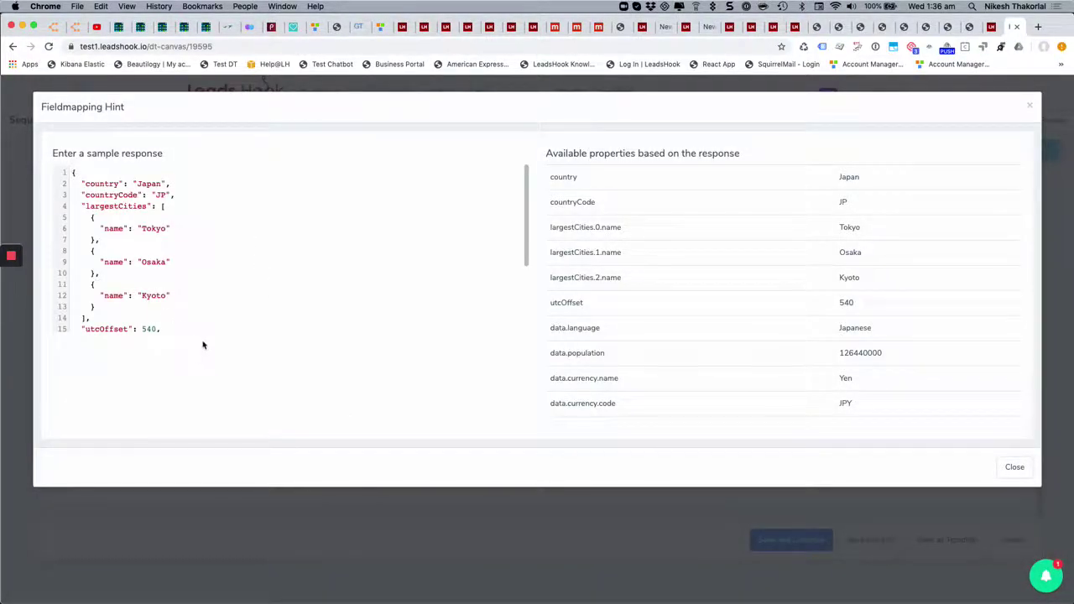
{"action": "left_click_drag", "start_coordinate": [202, 344], "coordinate": [81, 156]}
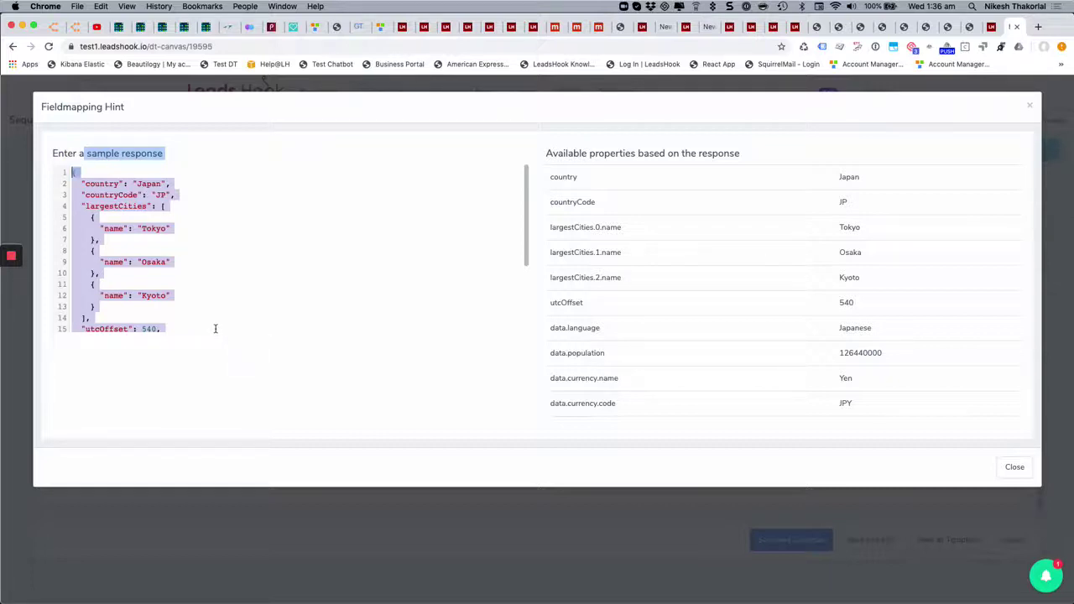
{"action": "scroll", "coordinate": [204, 319], "scroll_direction": "down", "scroll_amount": 1}
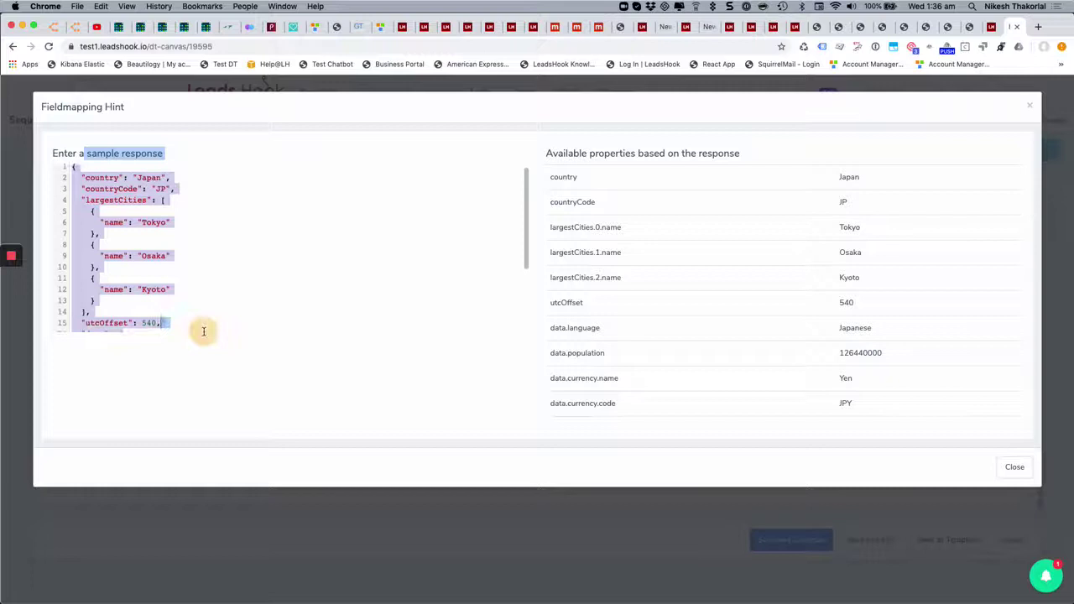
{"action": "left_click", "coordinate": [201, 331]}
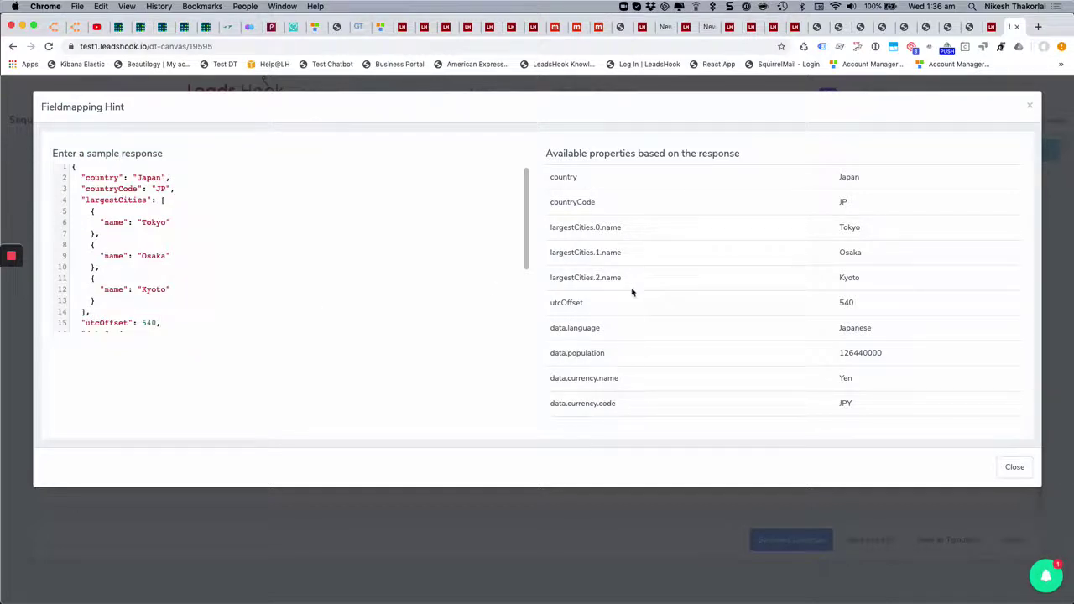
{"action": "left_click_drag", "start_coordinate": [625, 279], "coordinate": [555, 278]}
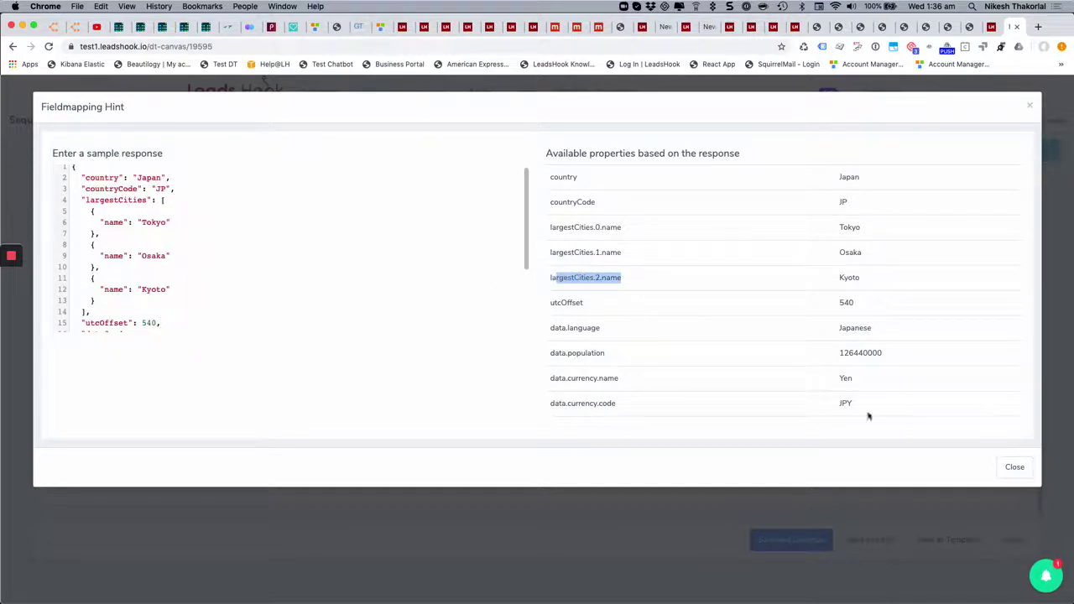
{"action": "left_click", "coordinate": [1014, 467]}
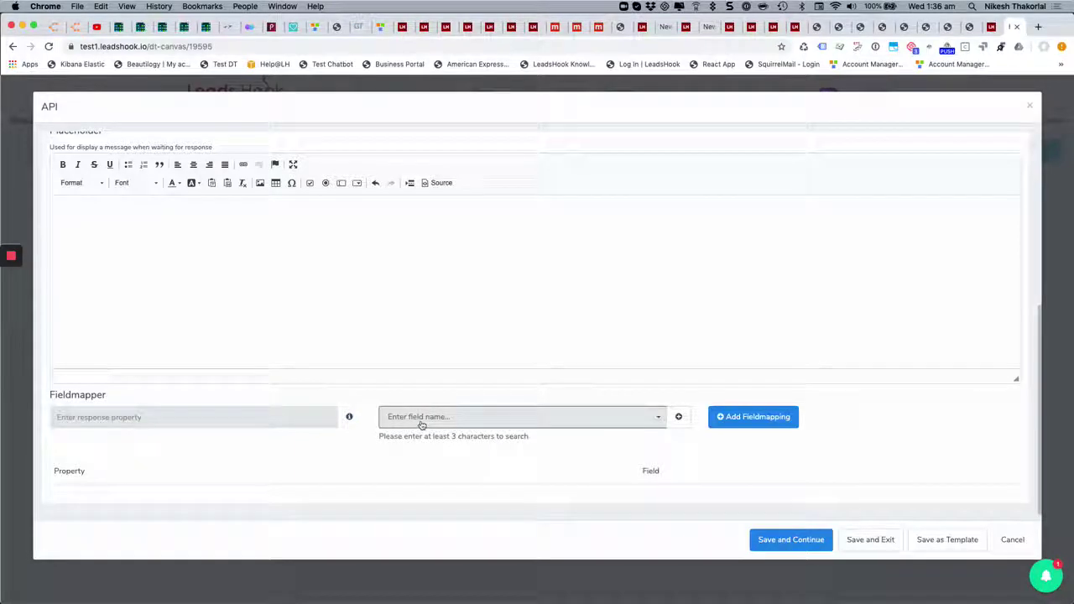
Copy the property largestCities.2.name from the Fieldmapping Hint and paste it as the Fieldmapper's response property
{"action": "left_click", "coordinate": [314, 419]}
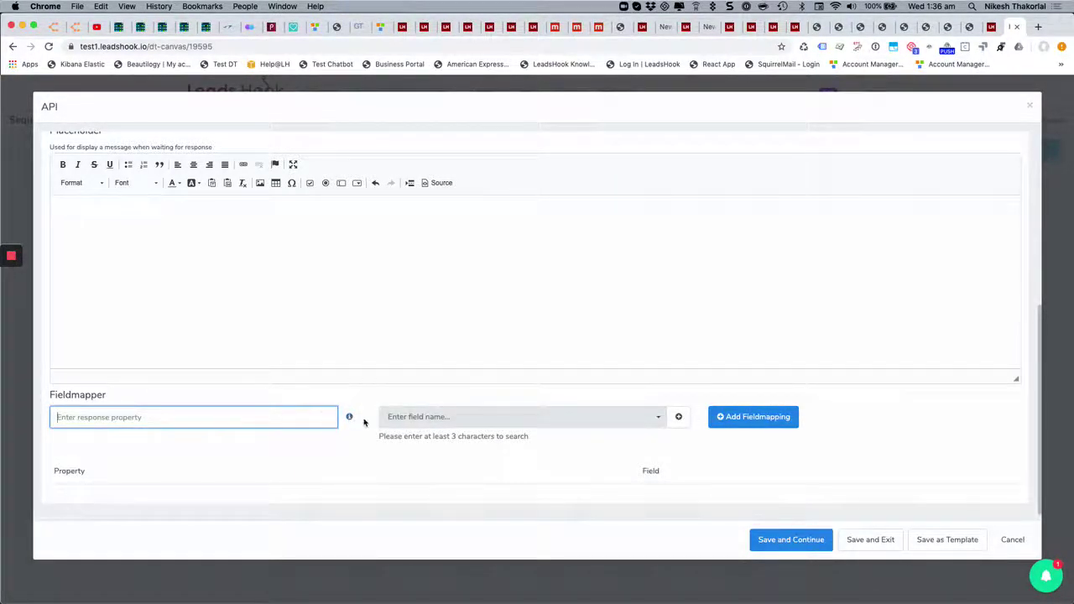
{"action": "left_click", "coordinate": [348, 416]}
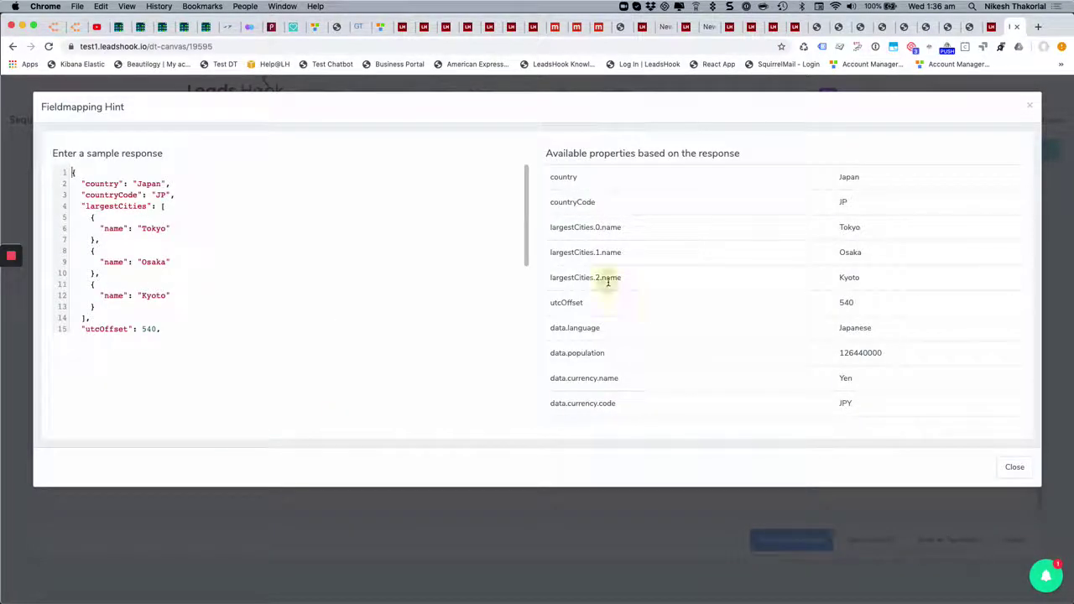
{"action": "left_click_drag", "start_coordinate": [625, 278], "coordinate": [555, 281]}
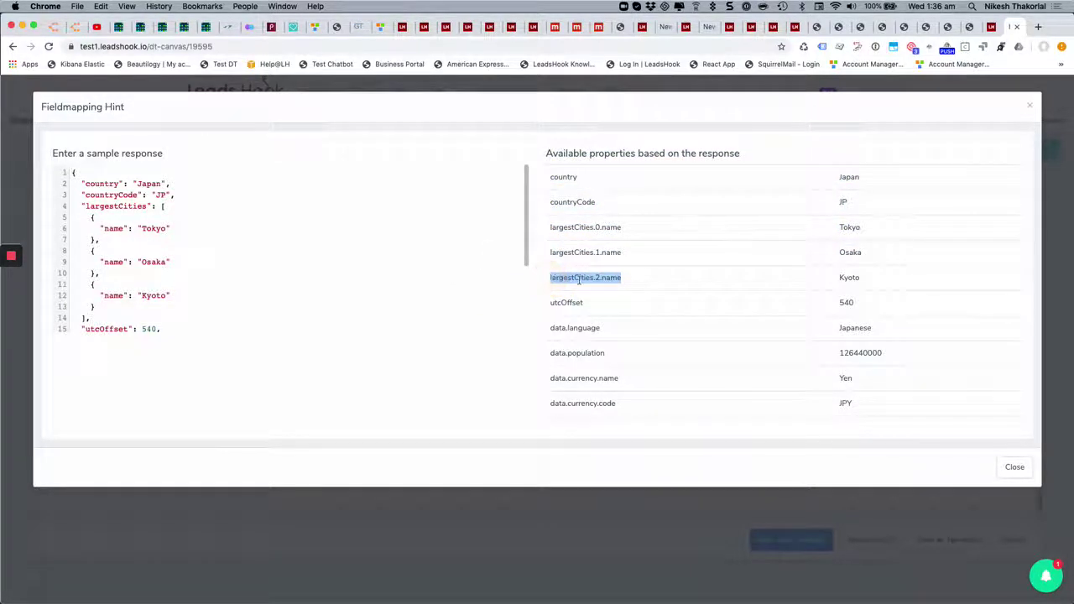
{"action": "right_click", "coordinate": [588, 278]}
{"action": "left_click", "coordinate": [595, 300]}
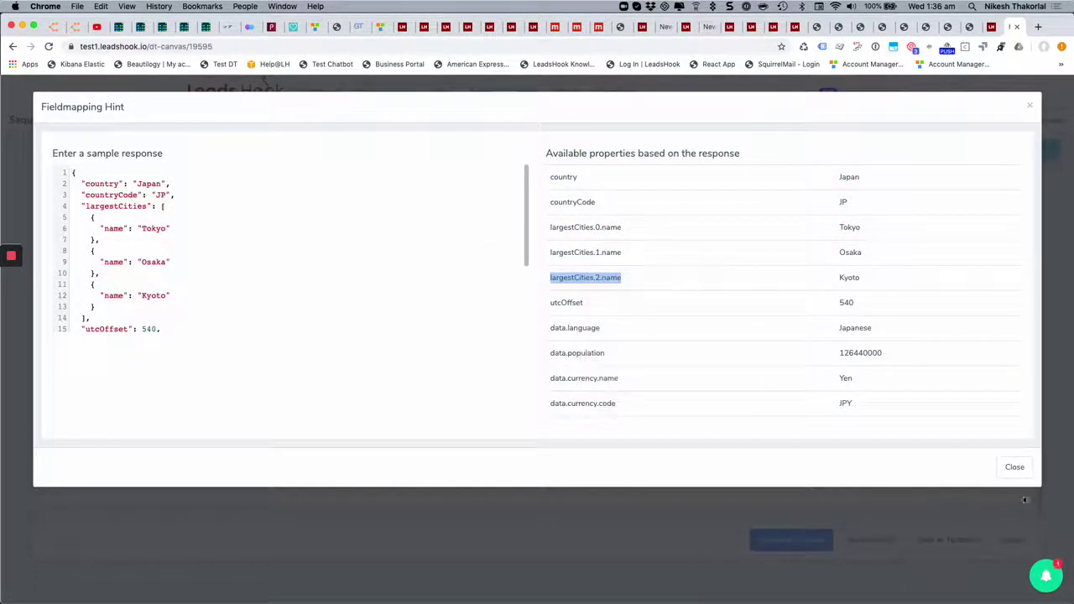
{"action": "left_click", "coordinate": [1014, 467]}
{"action": "left_click", "coordinate": [224, 415]}
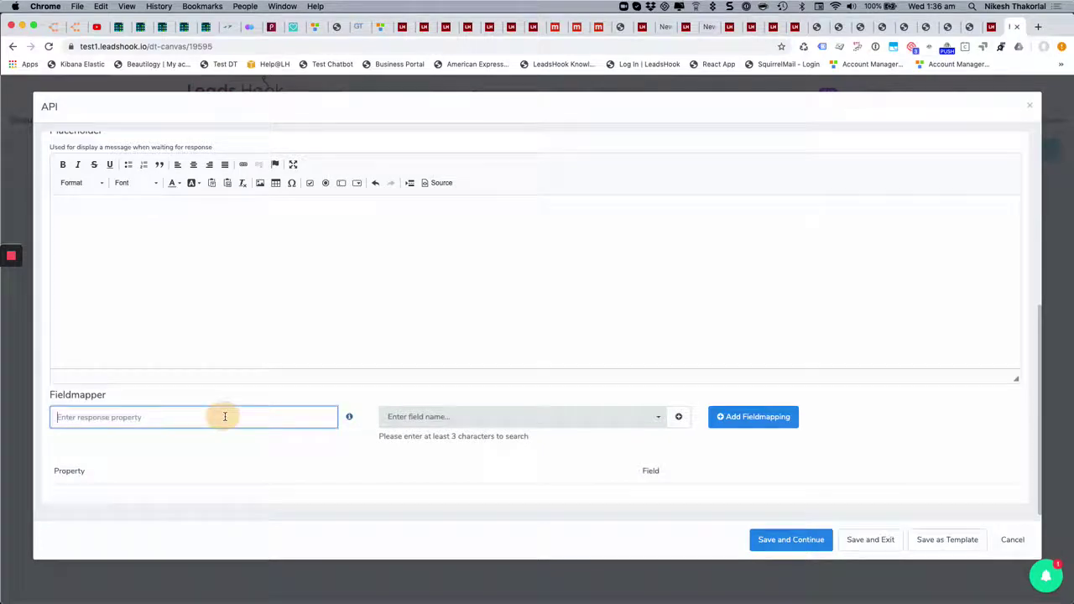
{"action": "key", "text": "super+v"}
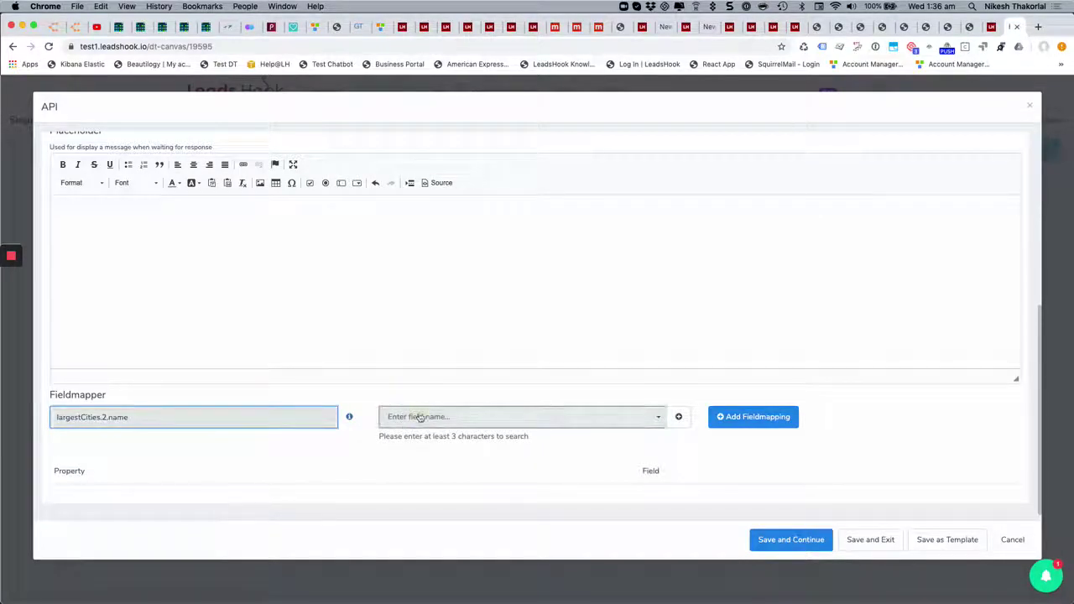
Search the Fieldmapper's fields for "age" and choose Age (age1) as the target field
{"action": "left_click", "coordinate": [419, 416]}
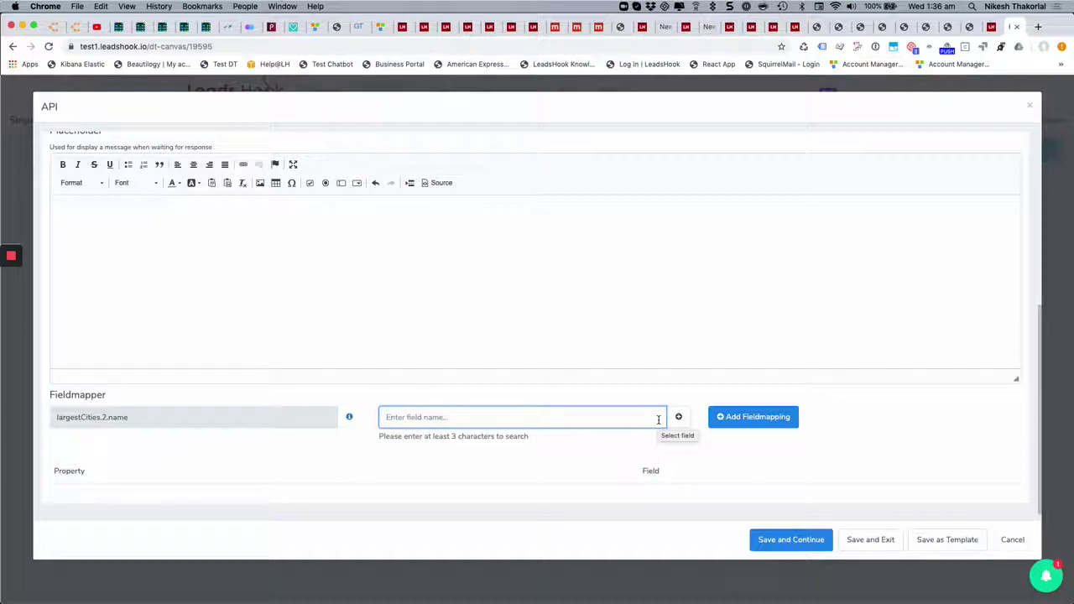
{"action": "type", "text": "age"}
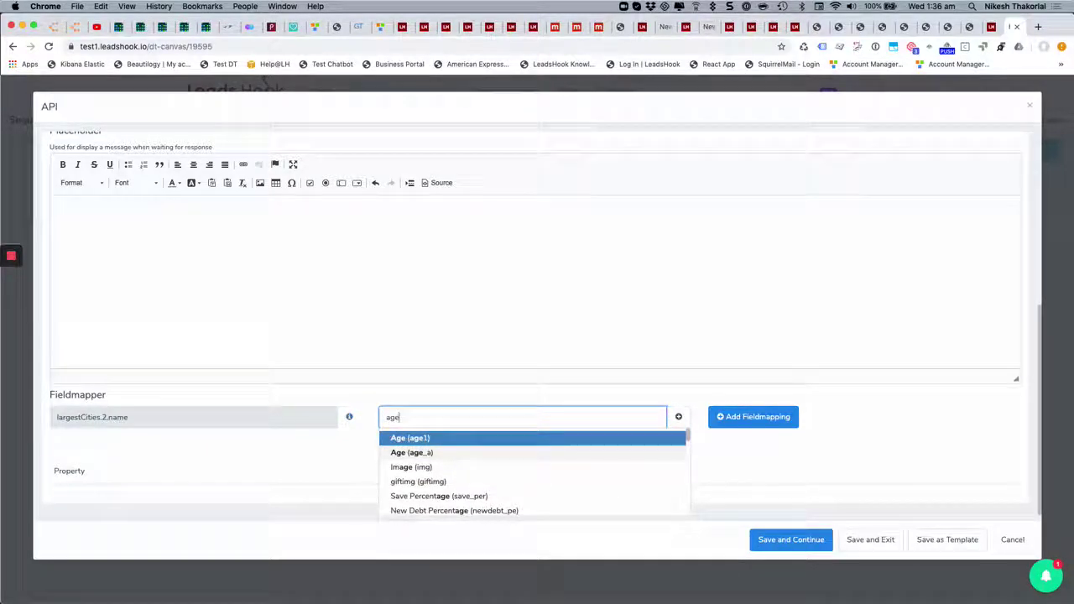
{"action": "left_click", "coordinate": [445, 442]}
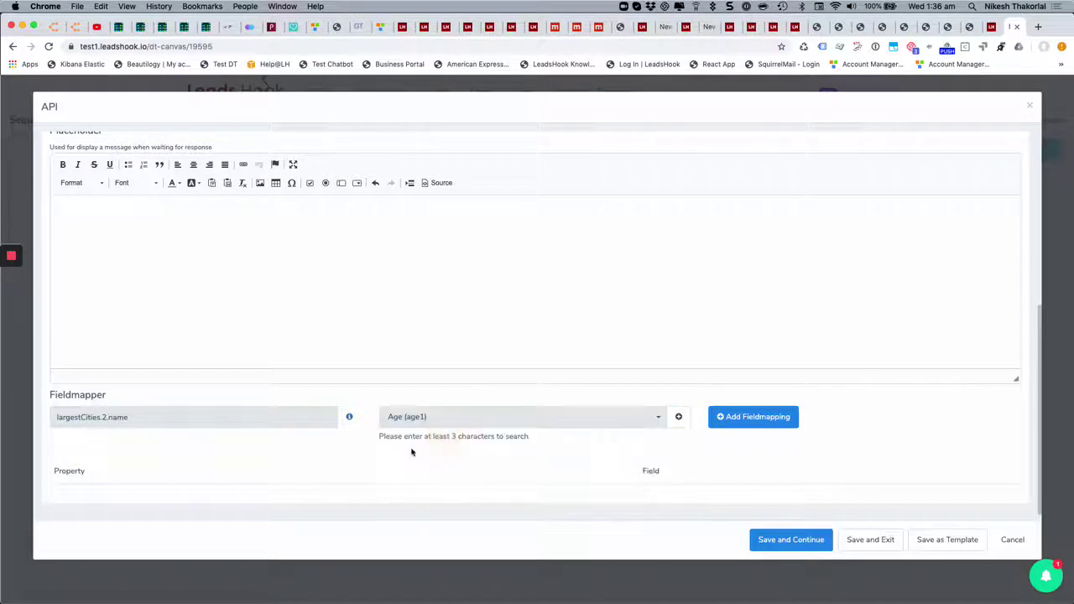
Add the field mapping that stores the response property largestCities.2.name in the age1 field, and check it in the mapping list
{"action": "left_click", "coordinate": [772, 416]}
{"action": "scroll", "coordinate": [382, 474], "scroll_direction": "down", "scroll_amount": 1}
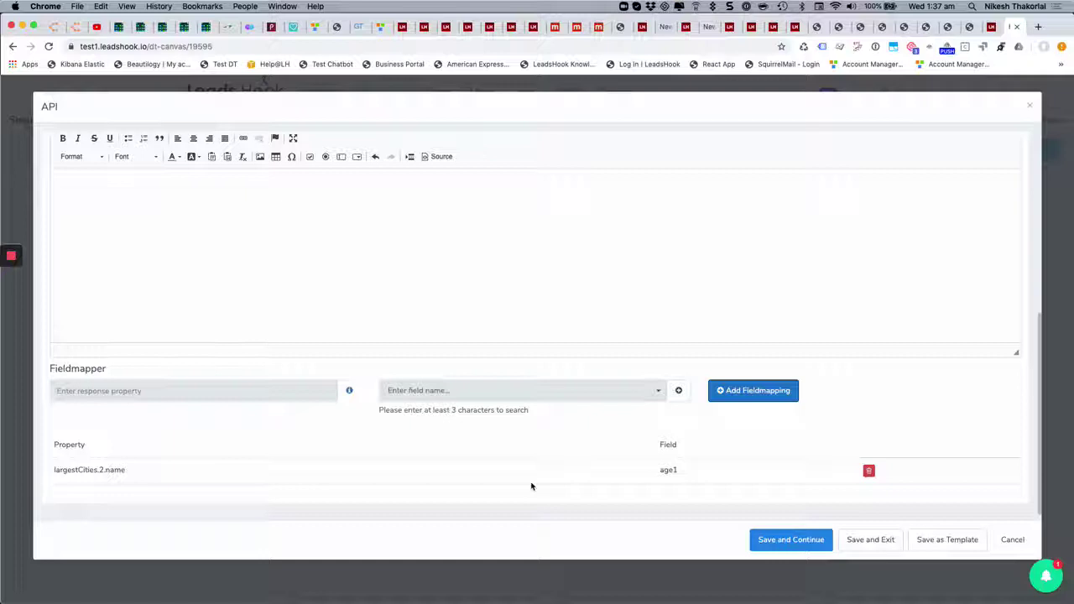
{"action": "scroll", "coordinate": [554, 446], "scroll_direction": "up", "scroll_amount": 5}
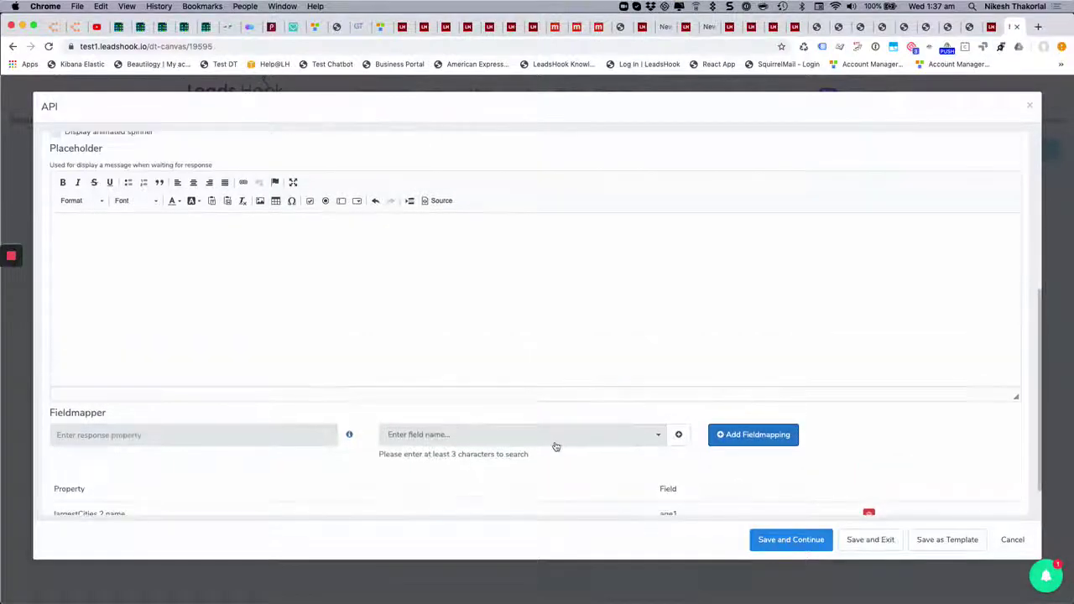
{"action": "scroll", "coordinate": [520, 385], "scroll_direction": "down", "scroll_amount": 5}
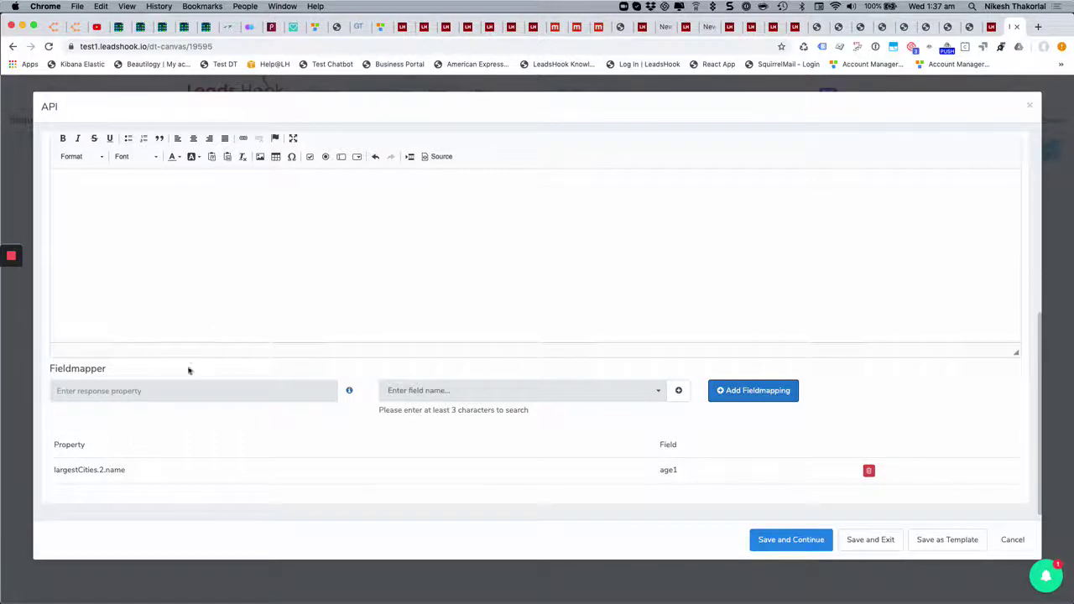
Compare the two-step integration question in TextEdit with the API node's request settings and its Fieldmapper list
{"action": "scroll", "coordinate": [226, 341], "scroll_direction": "up", "scroll_amount": 5}
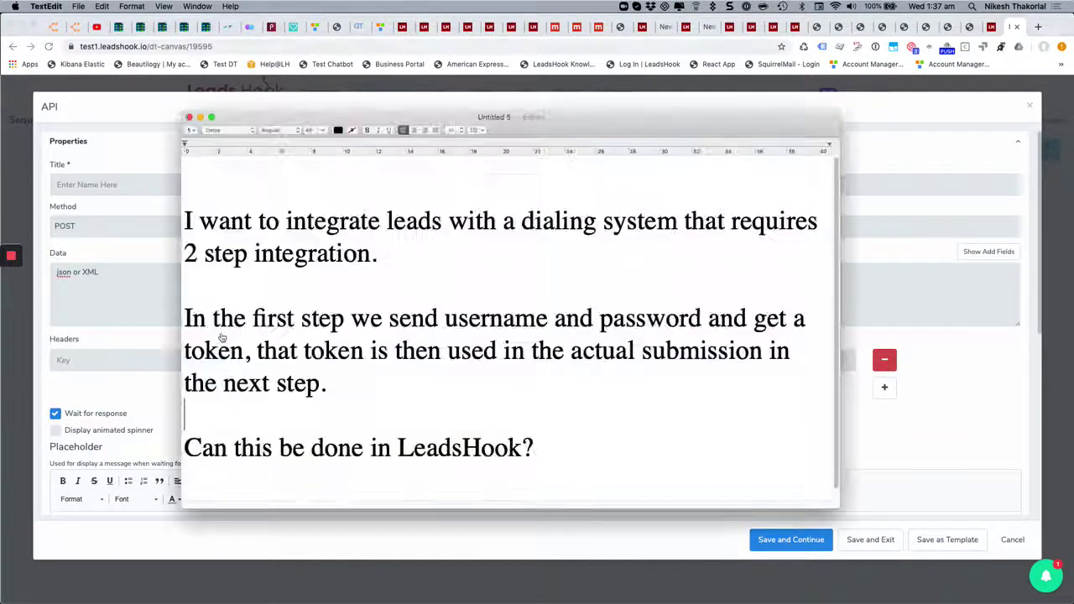
{"action": "key", "text": "super+Tab"}
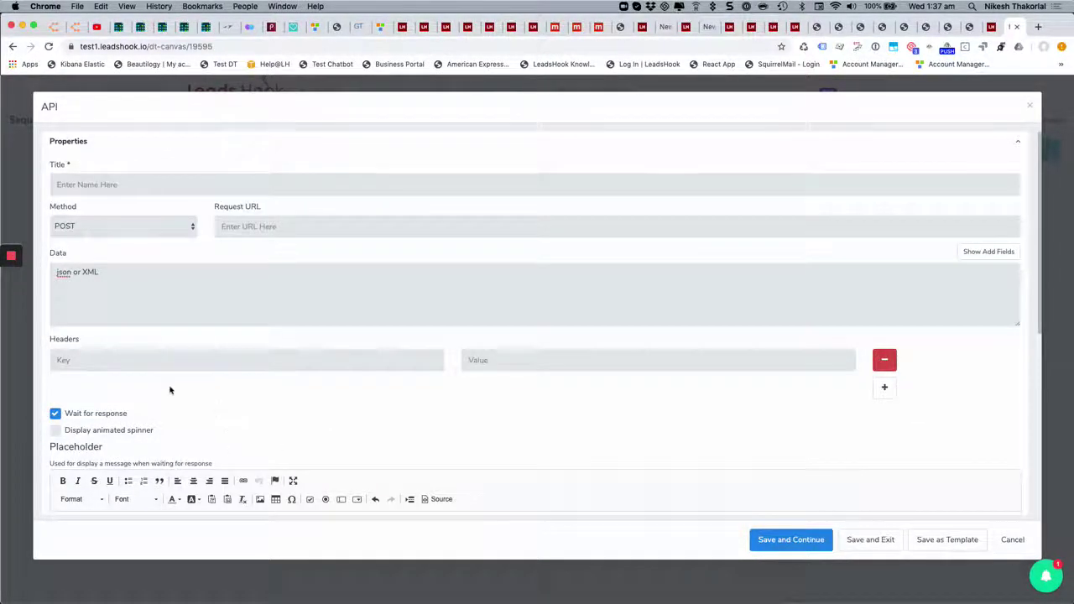
{"action": "scroll", "coordinate": [170, 390], "scroll_direction": "down", "scroll_amount": 5}
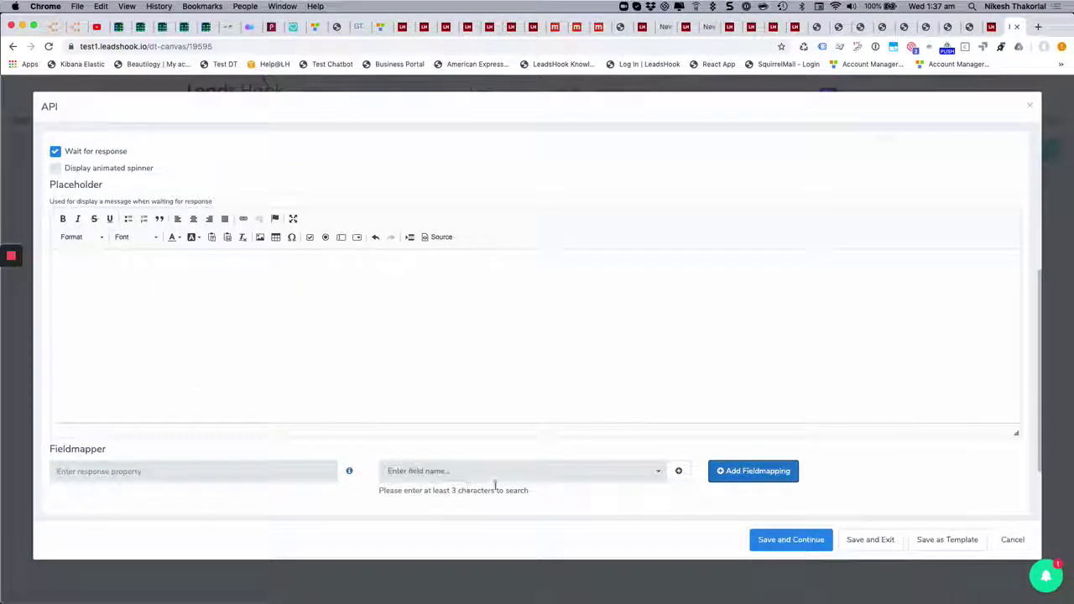
{"action": "scroll", "coordinate": [517, 491], "scroll_direction": "down", "scroll_amount": 3}
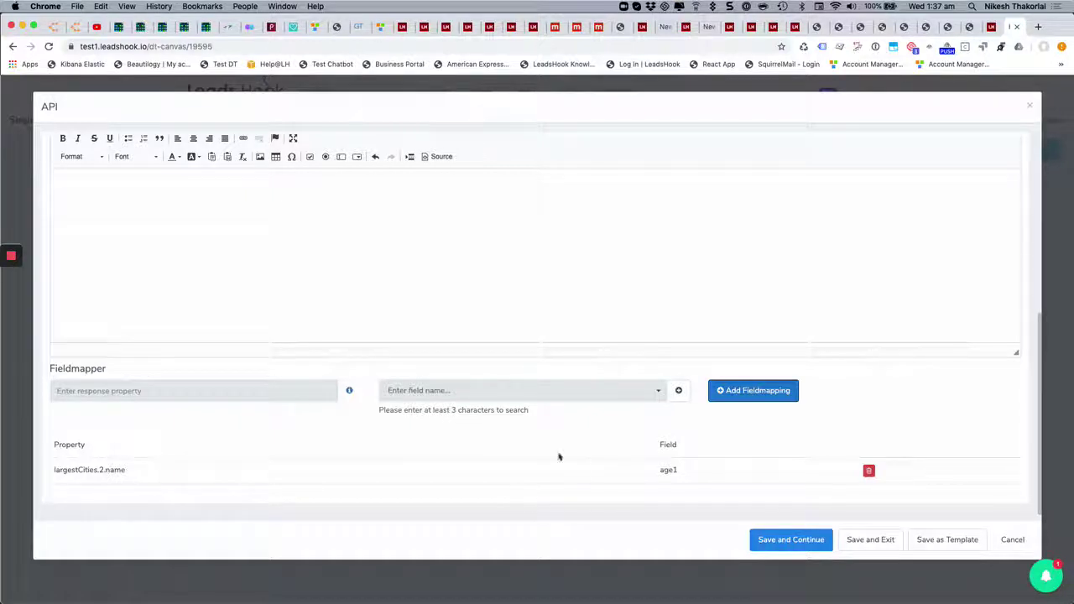
{"action": "left_click", "coordinate": [864, 541]}
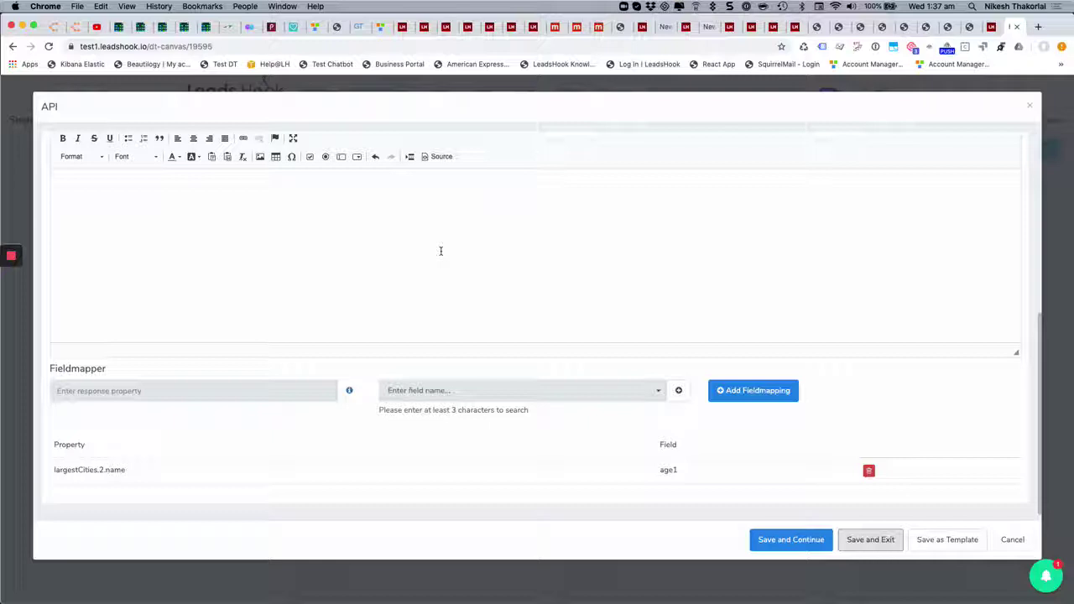
{"action": "scroll", "coordinate": [411, 255], "scroll_direction": "up", "scroll_amount": 5}
{"action": "left_click", "coordinate": [236, 187]}
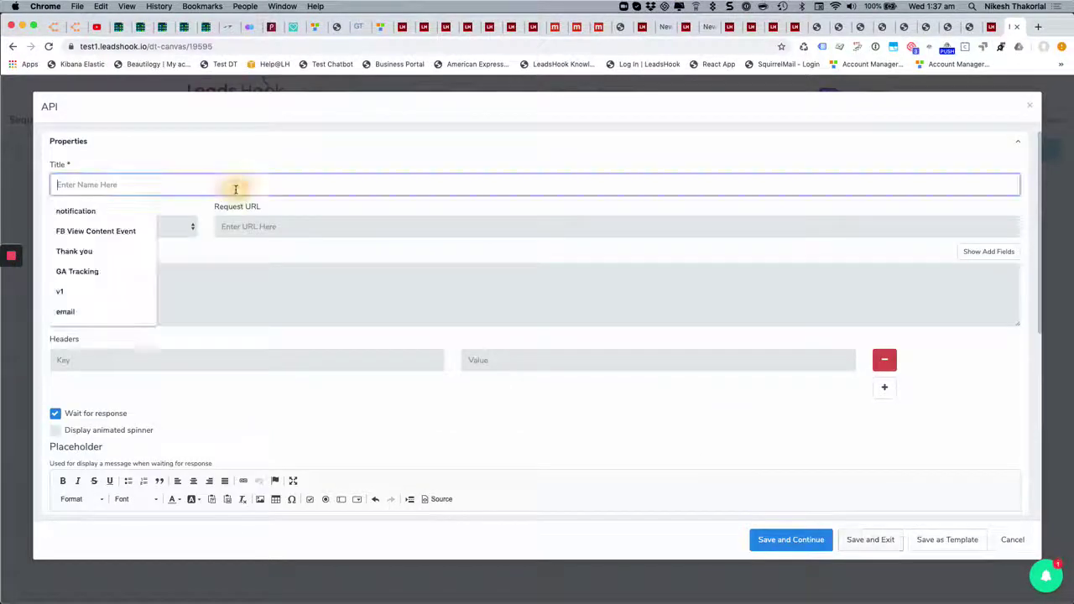
{"action": "left_click", "coordinate": [84, 211]}
{"action": "left_click", "coordinate": [307, 223]}
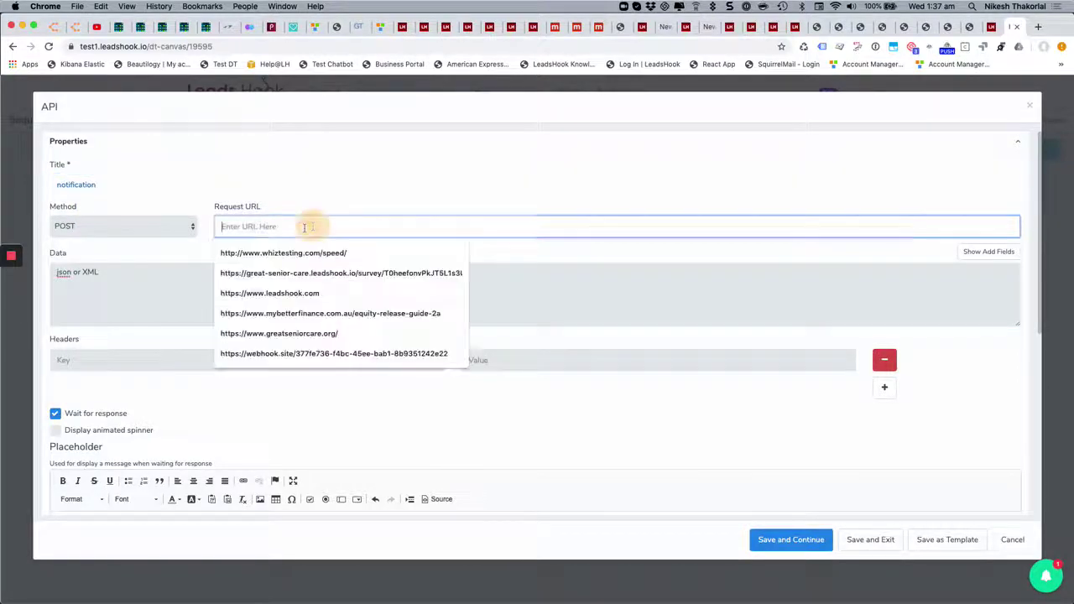
{"action": "left_click", "coordinate": [297, 249]}
{"action": "left_click", "coordinate": [197, 272]}
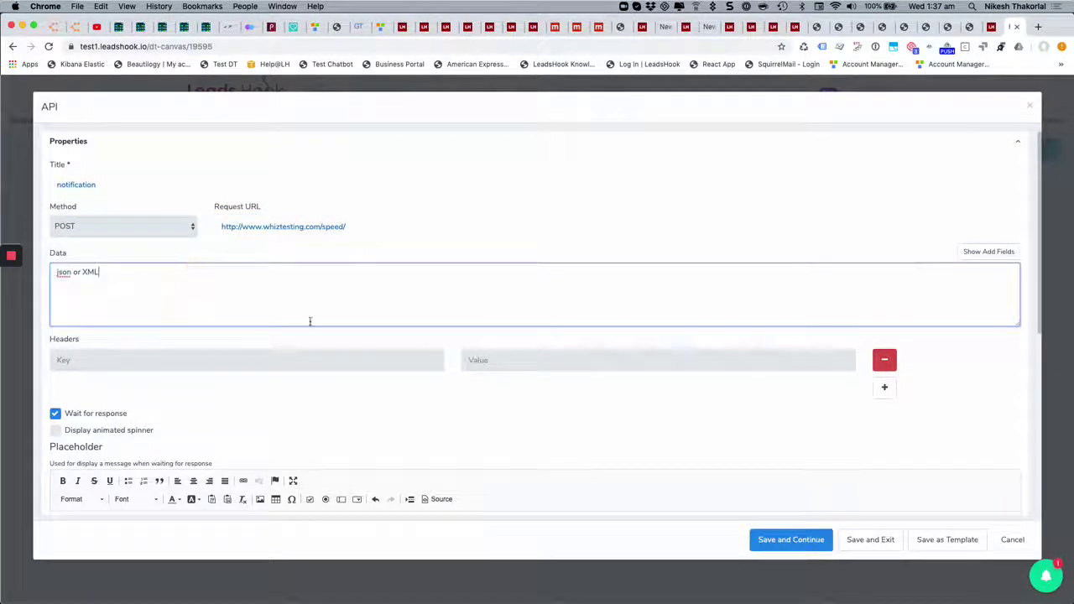
Save and exit the API node, and move it slightly down and left on the decision tree canvas
{"action": "left_click", "coordinate": [870, 539]}
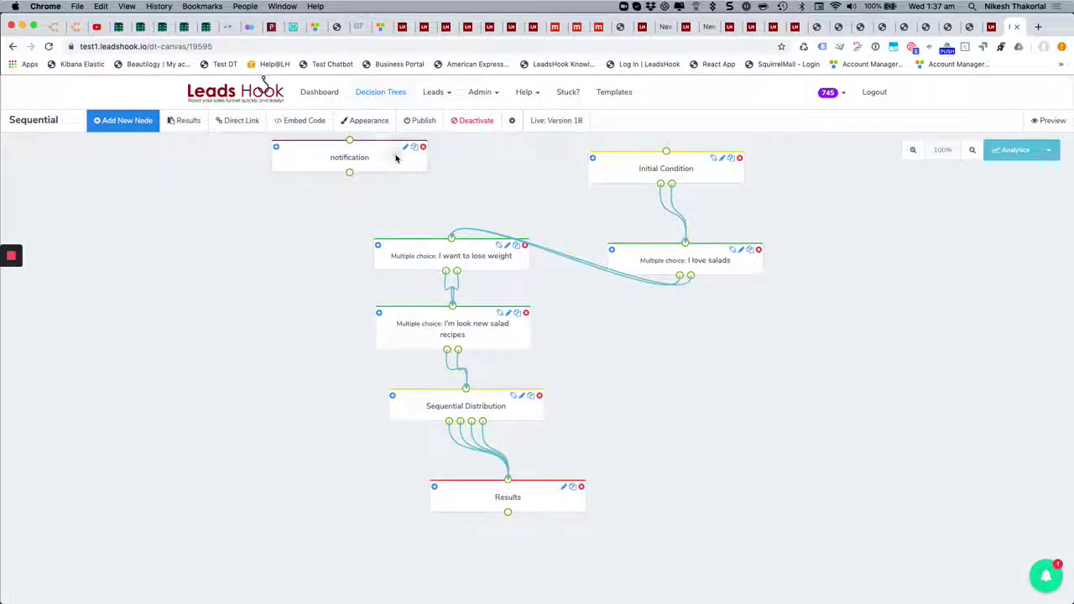
{"action": "left_click_drag", "start_coordinate": [401, 159], "coordinate": [380, 191]}
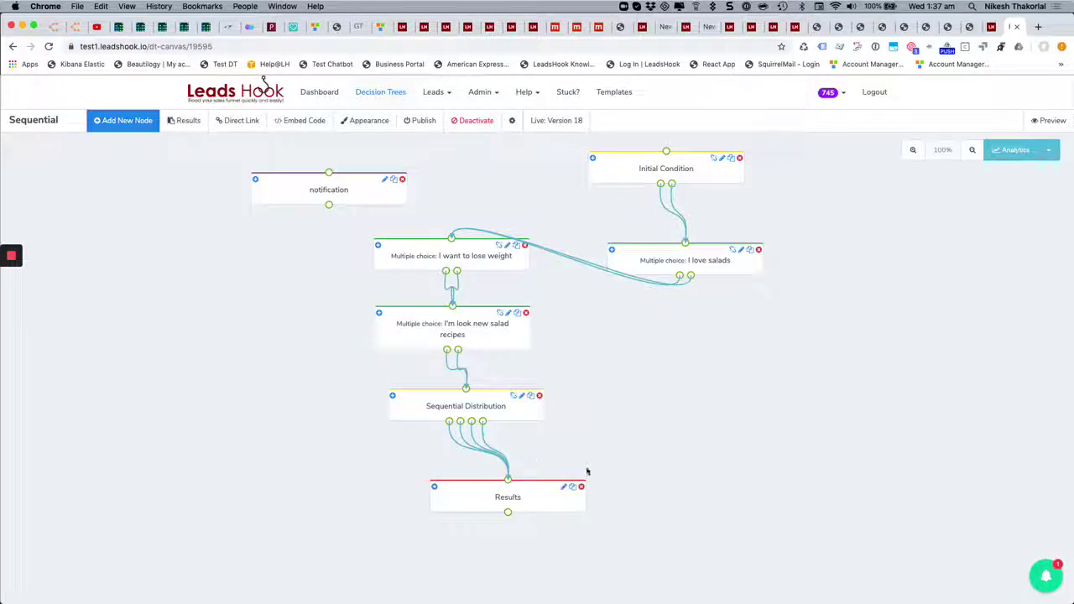
Look through the list of available node types down to the API and Results Pages categories, and close it
{"action": "left_click", "coordinate": [125, 120]}
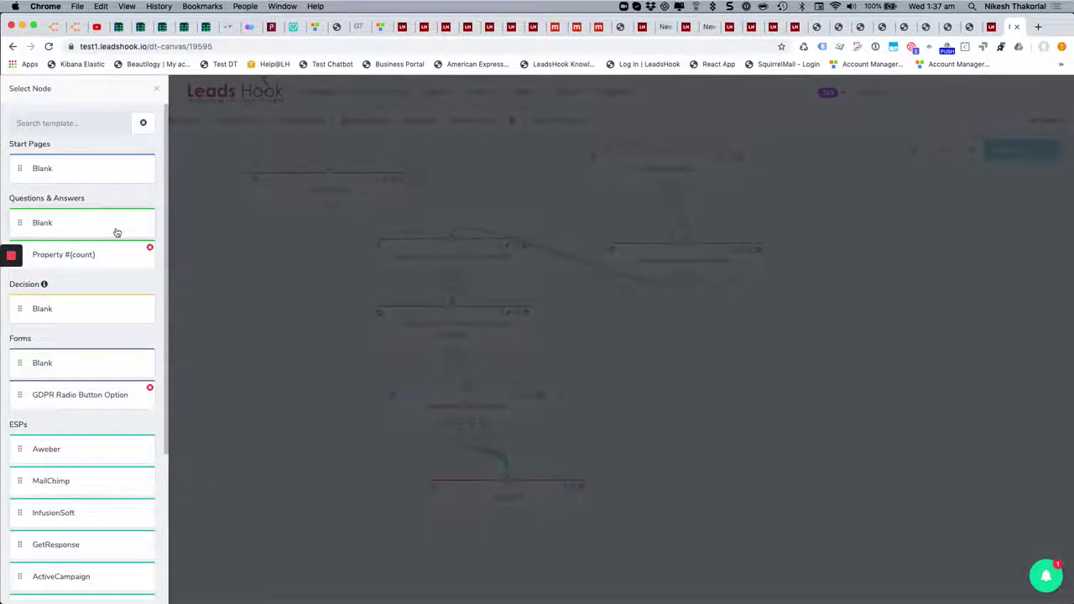
{"action": "scroll", "coordinate": [117, 252], "scroll_direction": "down", "scroll_amount": 5}
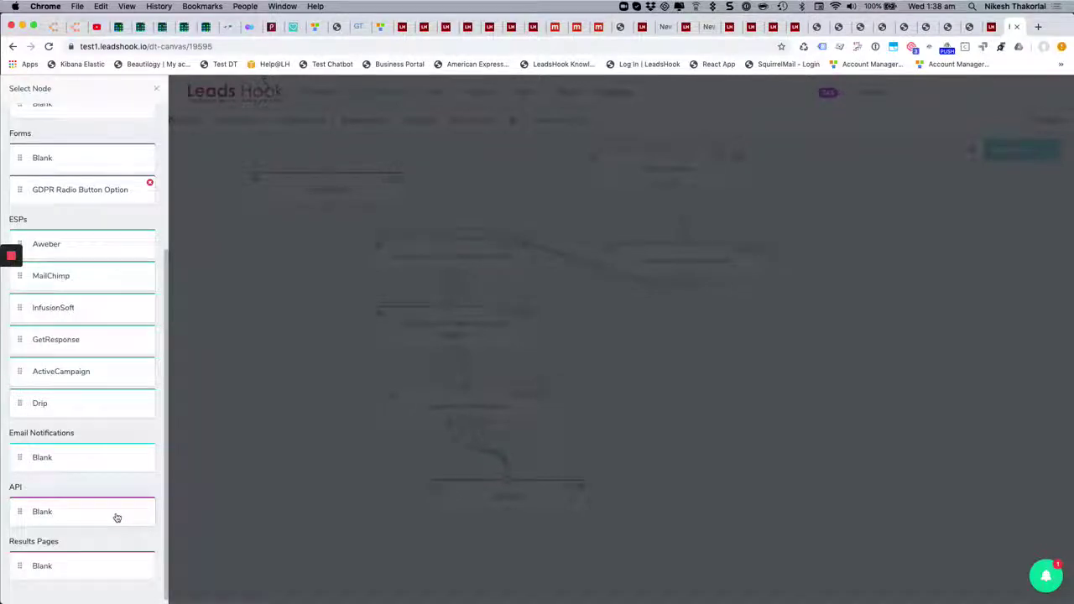
{"action": "scroll", "coordinate": [117, 518], "scroll_direction": "up", "scroll_amount": 2}
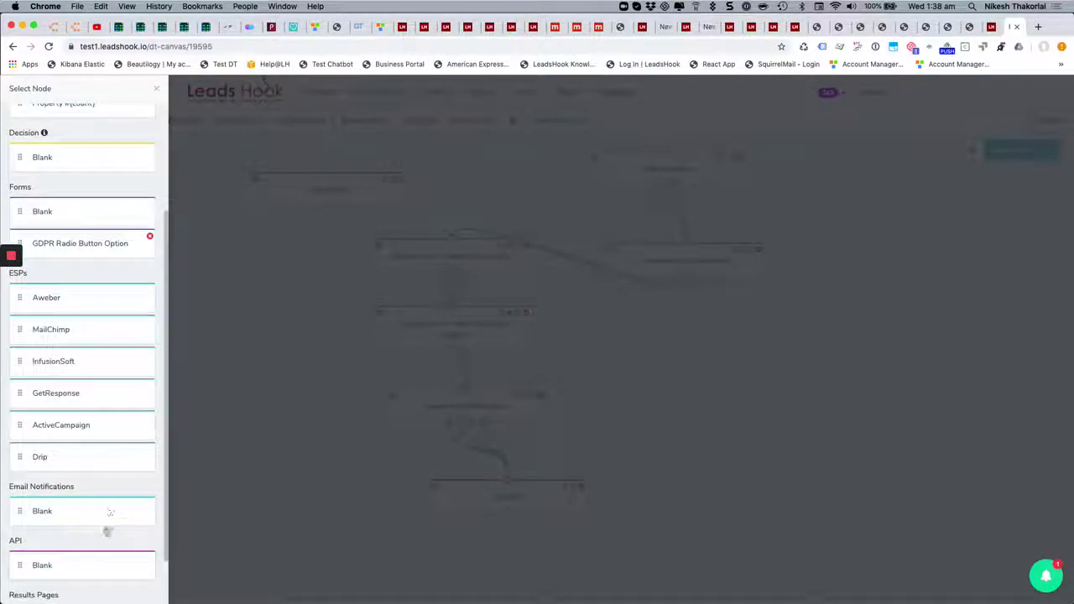
{"action": "left_click", "coordinate": [157, 89]}
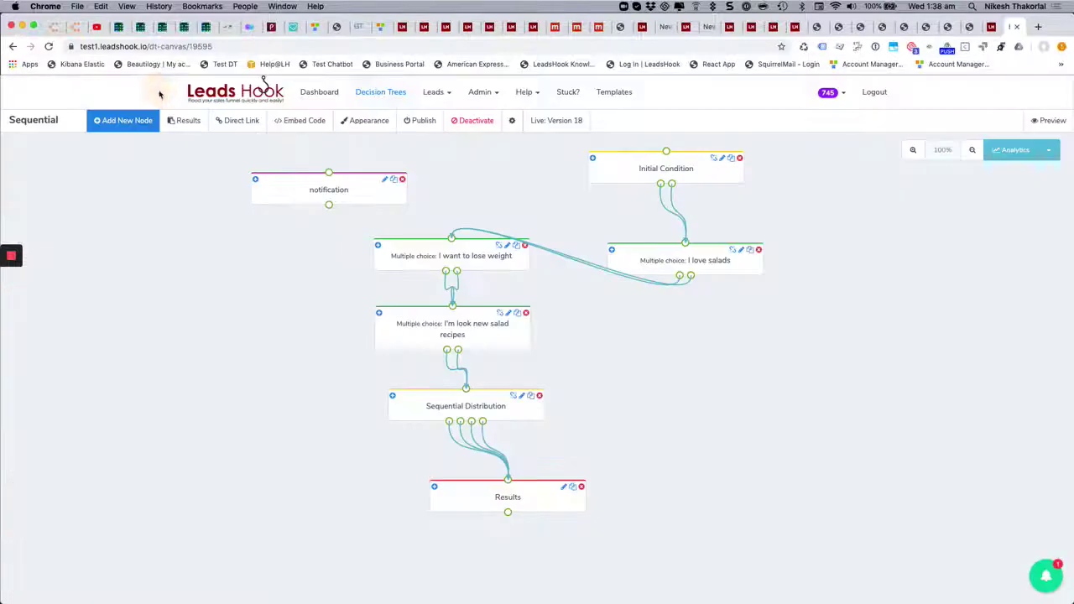